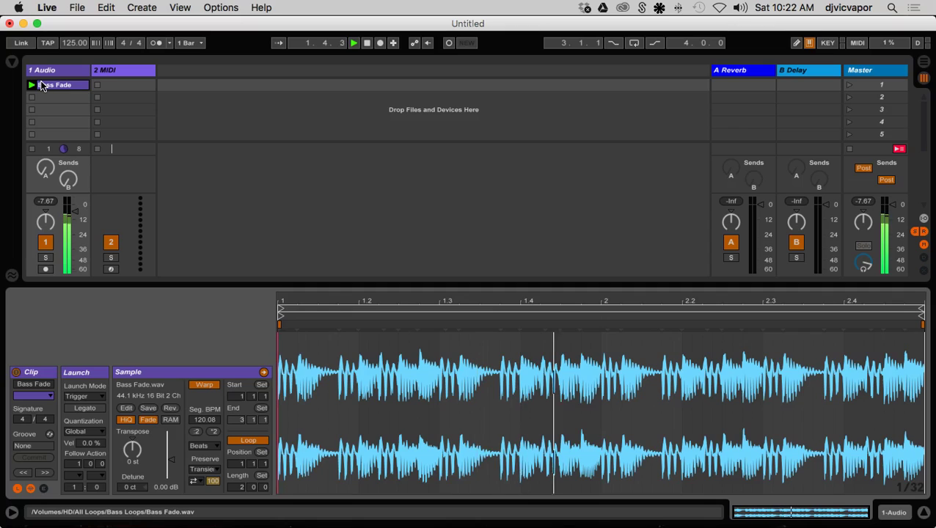
- Stop playback, then show the audio track's effects area and the mixer's input/output routing section
left_click(367, 42)
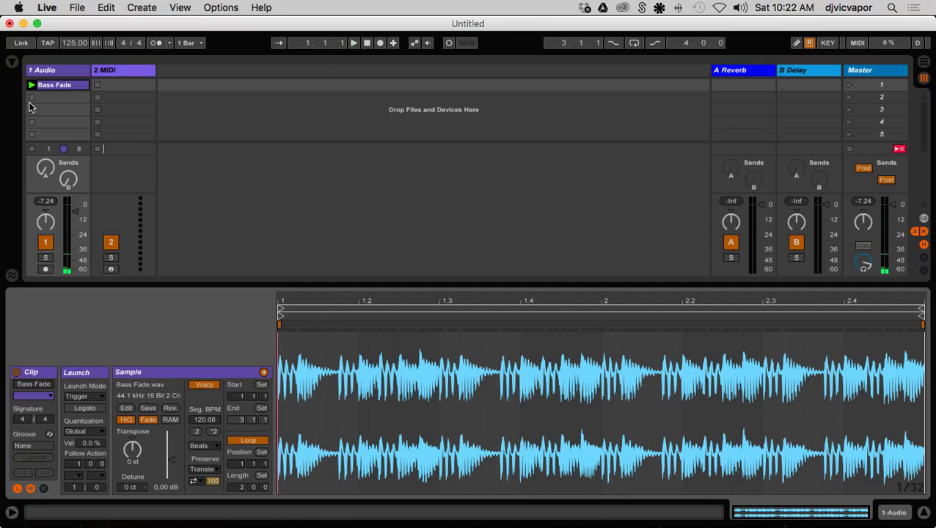
left_click(46, 70)
key("super+alt+i")
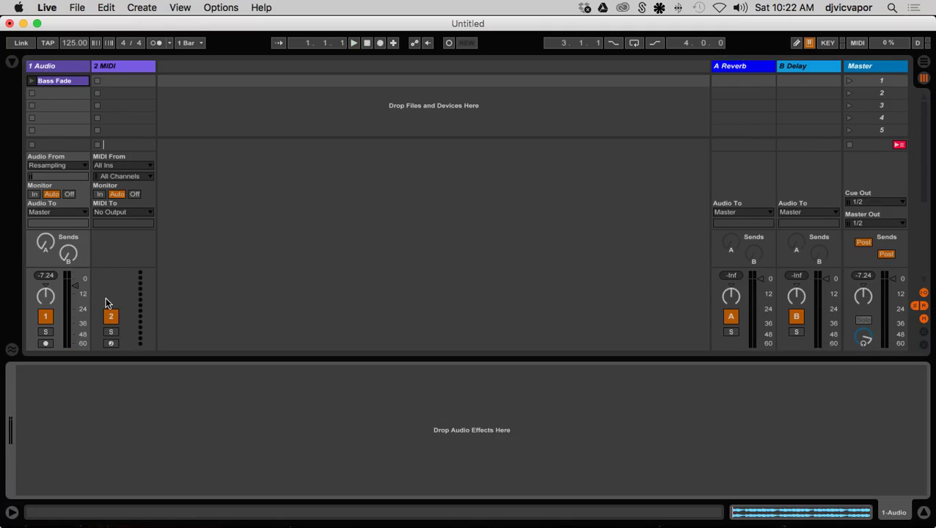
- Add an EQ Three from the Audio Effects category to the 1 Audio track
left_click(11, 62)
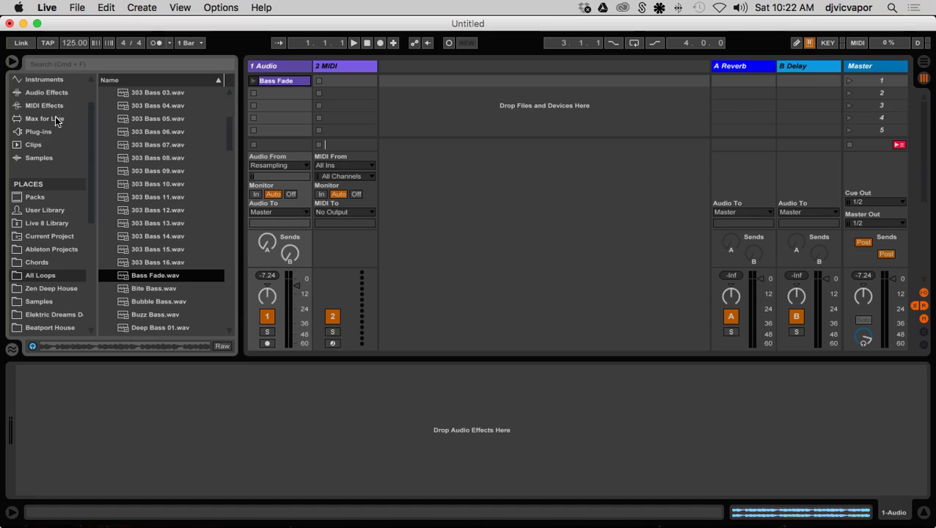
scroll(55, 139, "up", 2)
left_click(53, 133)
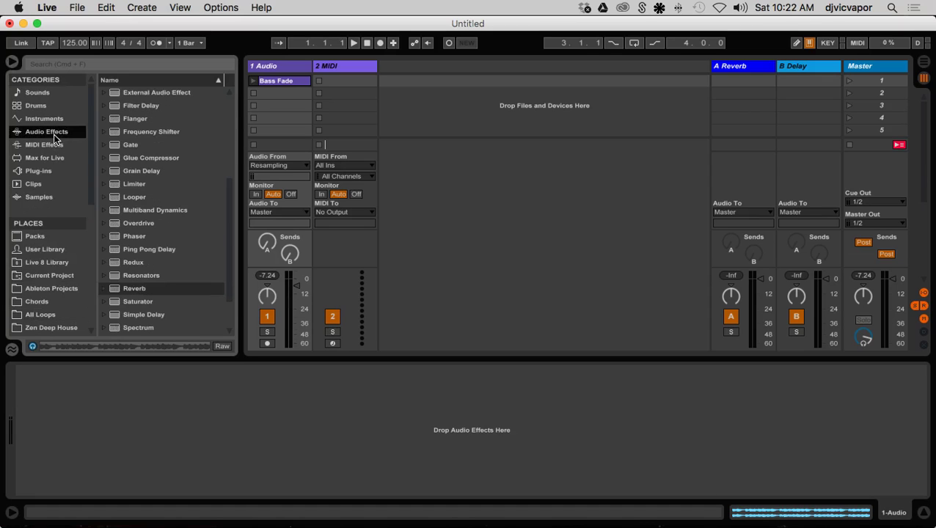
scroll(114, 150, "up", 5)
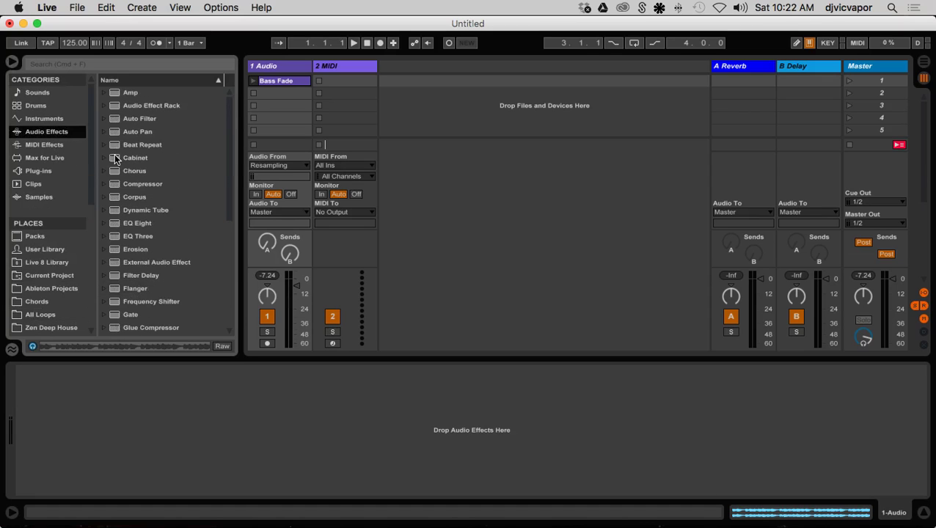
left_click(112, 236)
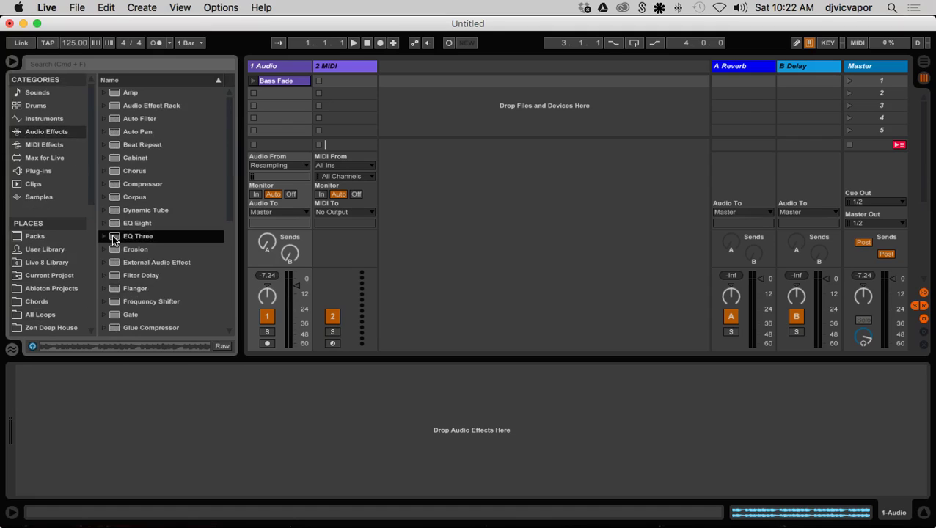
left_click_drag(113, 237, 179, 401)
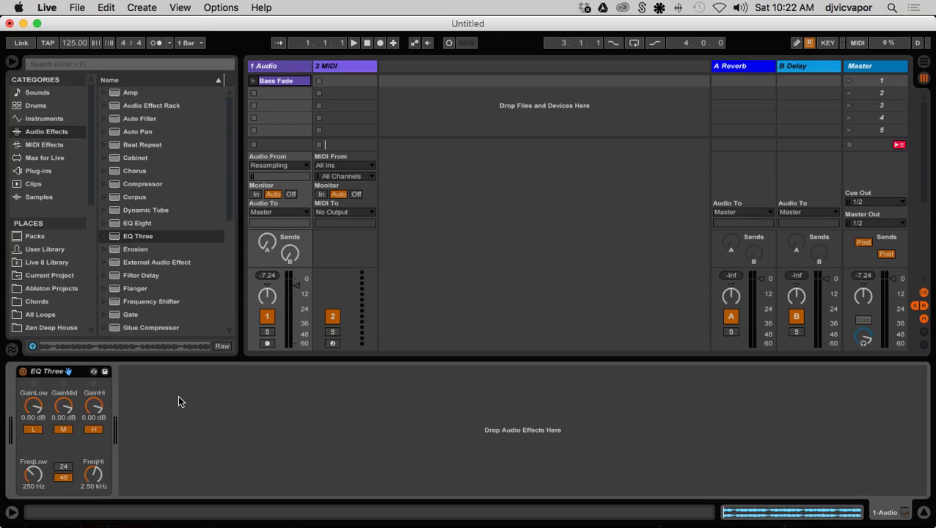
- Group the EQ Three into an Audio Effect Rack and show the rack's chain list and macro controls
right_click(65, 372)
left_click(87, 295)
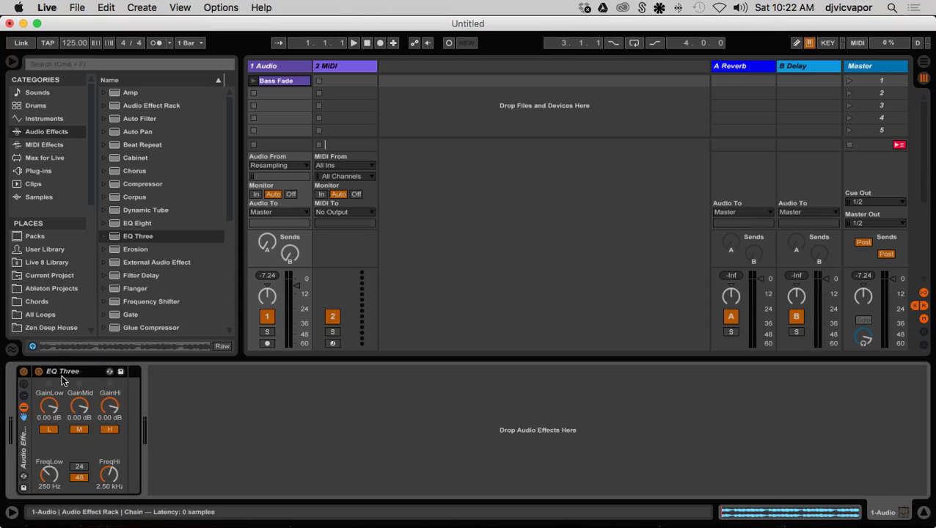
left_click(25, 396)
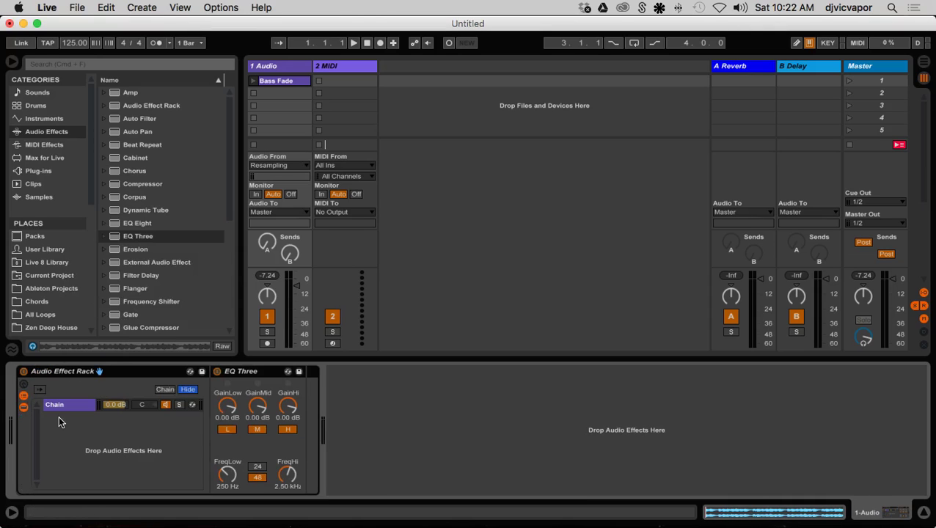
left_click(24, 384)
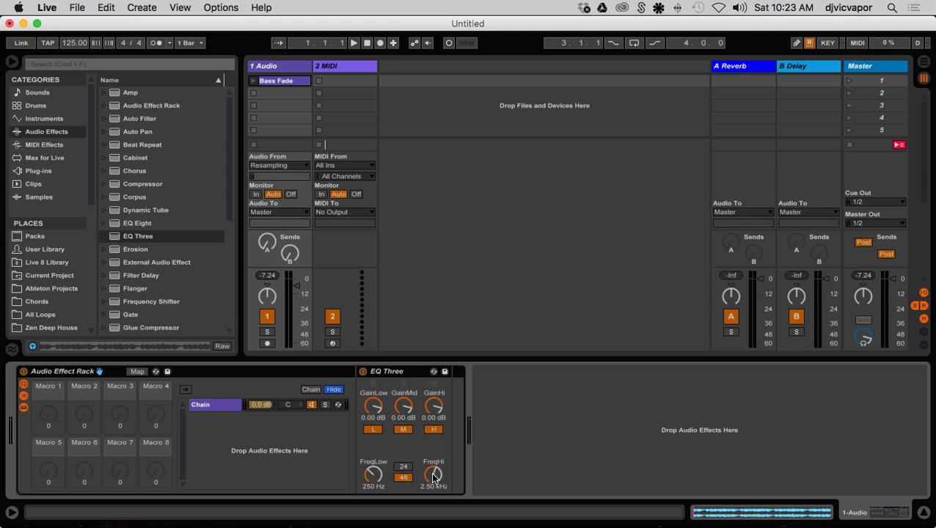
- Map EQ Three's FreqLow to Macro 1 and FreqHi to Macro 2, setting them to about 206 Hz and 855 Hz
left_click_drag(432, 477, 432, 480)
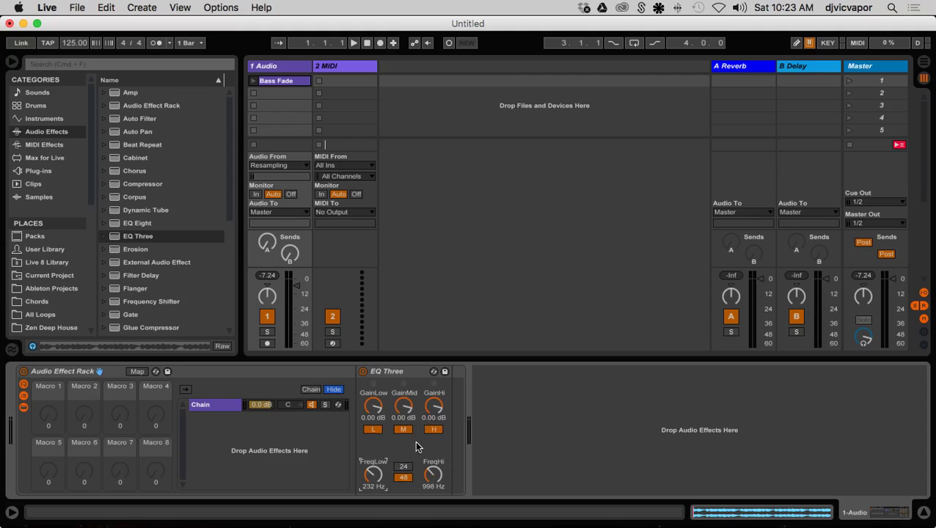
right_click(373, 475)
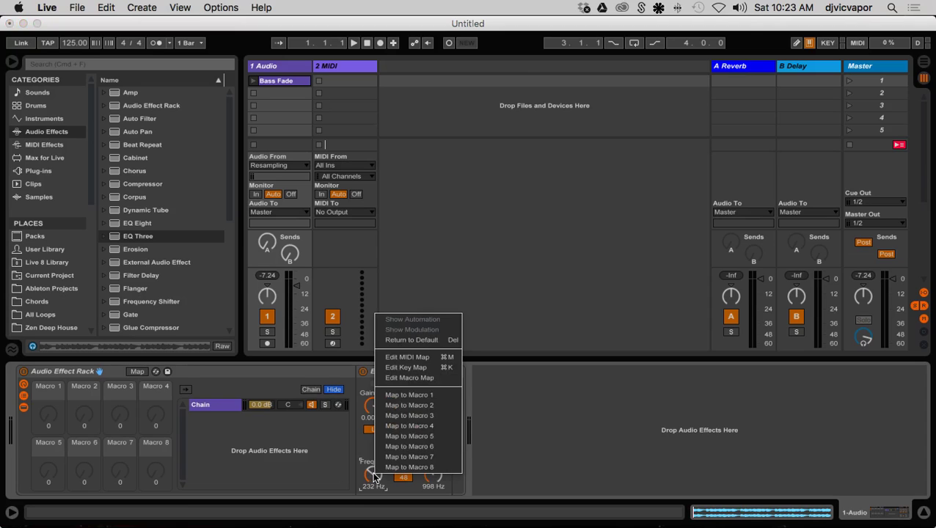
left_click(384, 396)
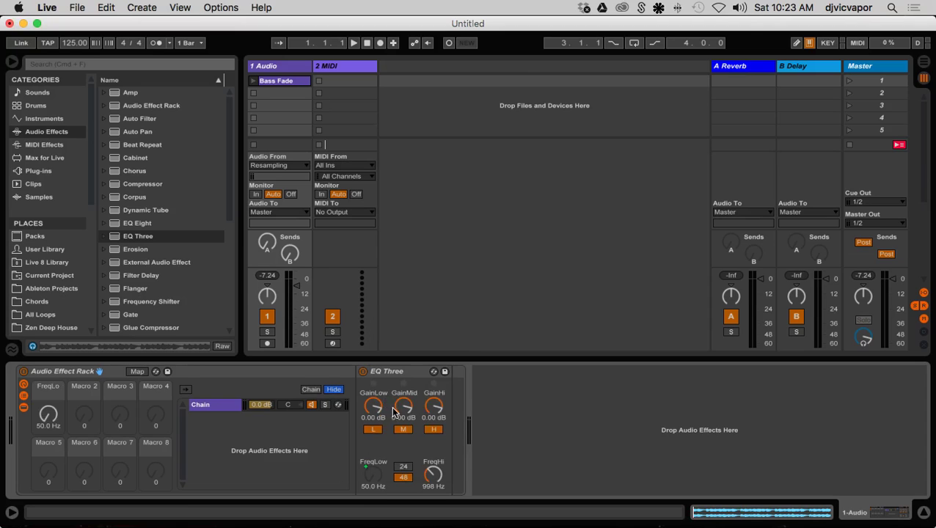
right_click(433, 473)
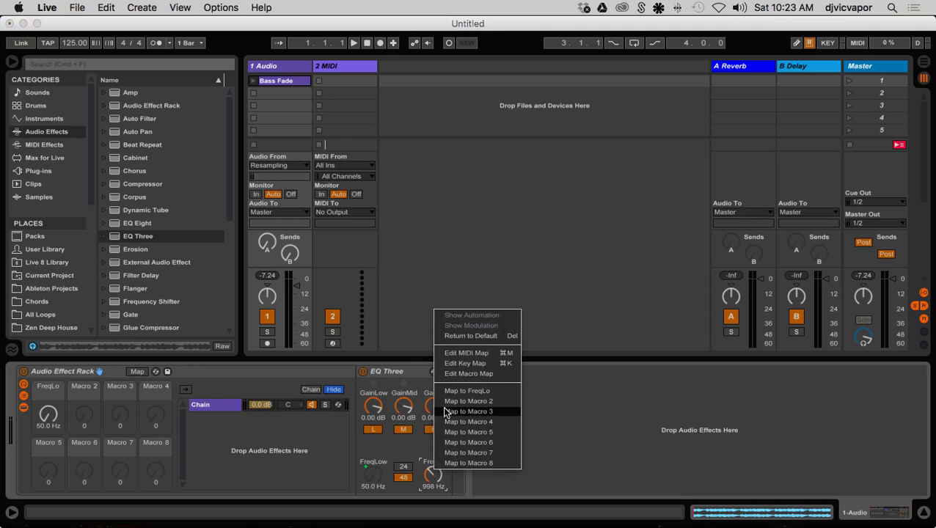
left_click(442, 401)
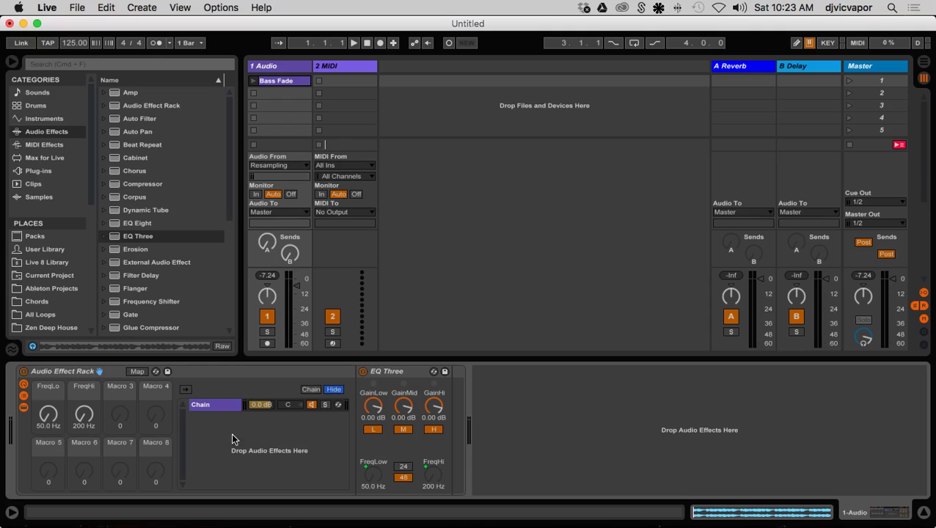
left_click_drag(90, 419, 90, 384)
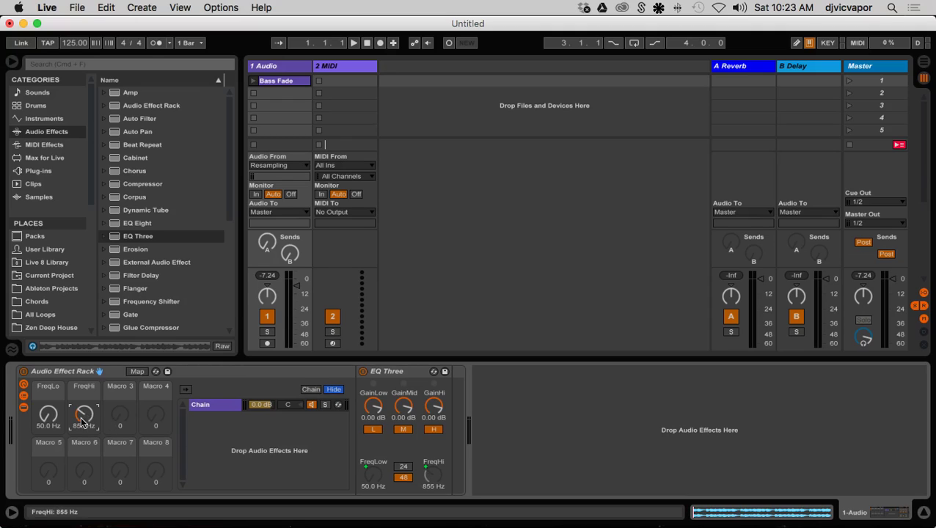
left_click_drag(48, 415, 48, 402)
- Duplicate the rack's chain twice to make three chains, and check the EQ Three in each one
right_click(204, 405)
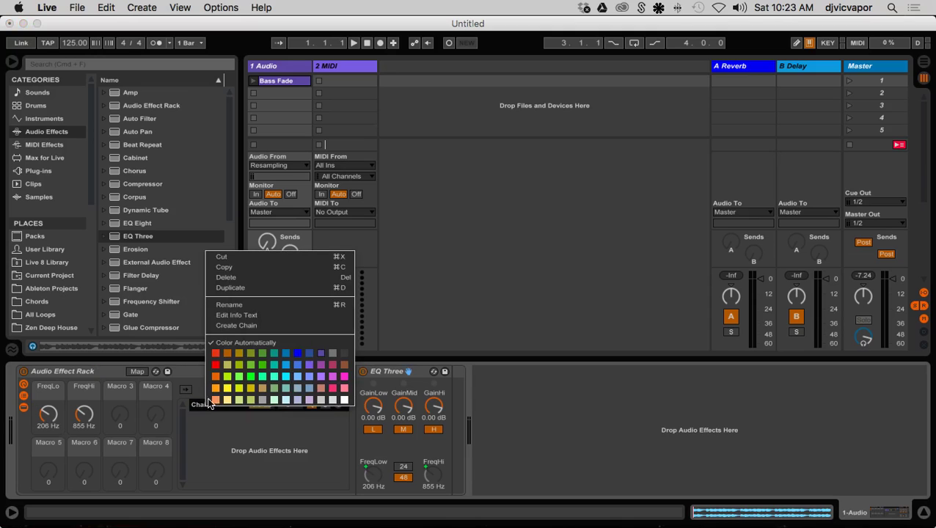
left_click(226, 289)
right_click(229, 419)
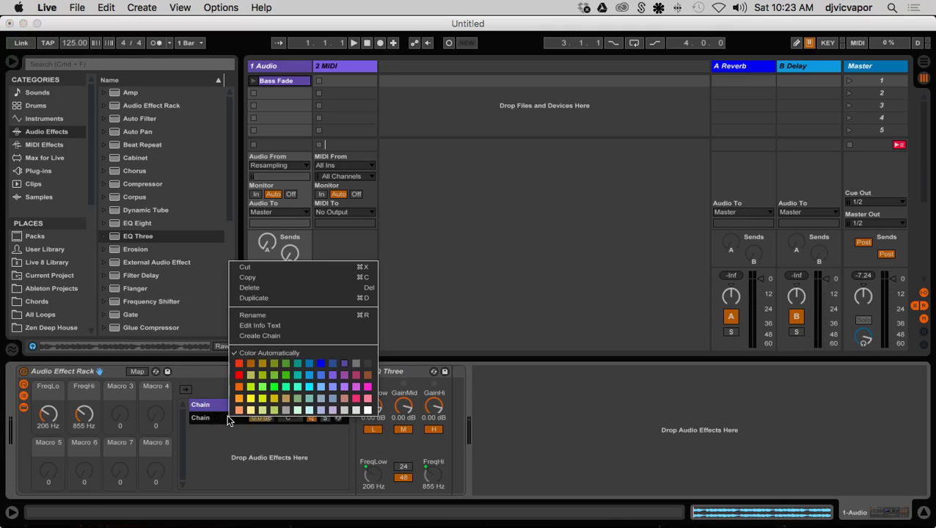
left_click(242, 297)
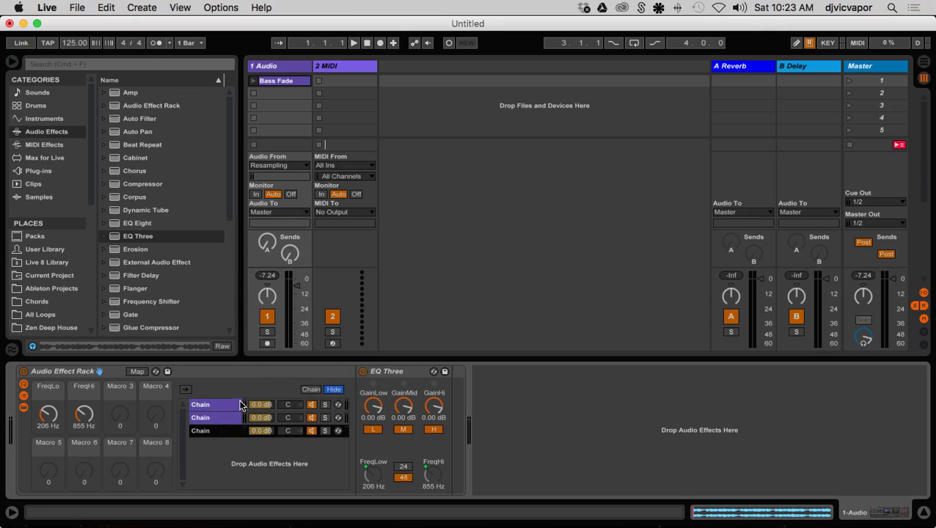
left_click(226, 406)
left_click(226, 420)
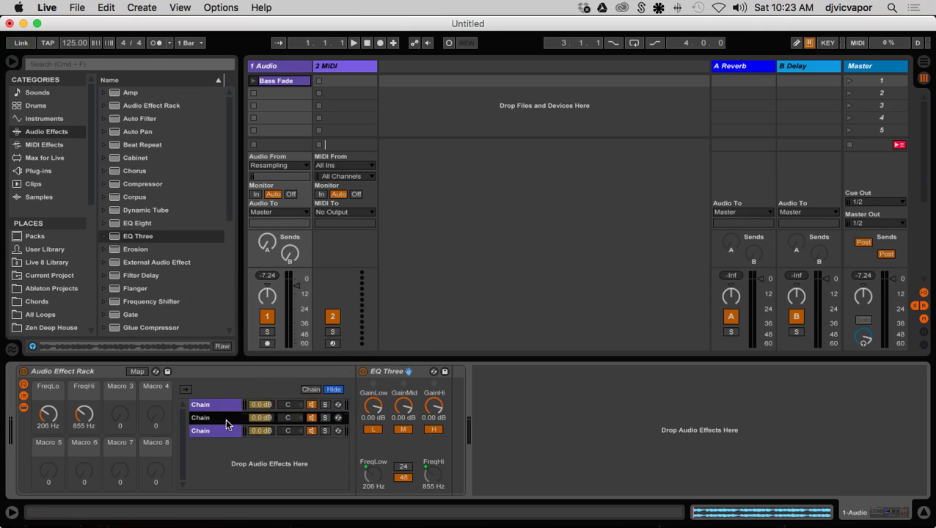
left_click(231, 432)
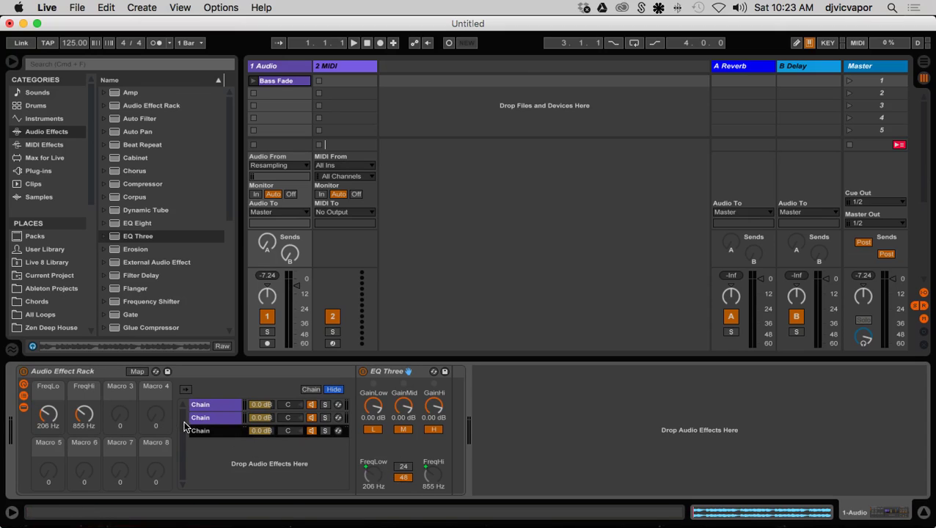
- Rename the three rack chains, in order, as Low, Mid and High
left_click(207, 407)
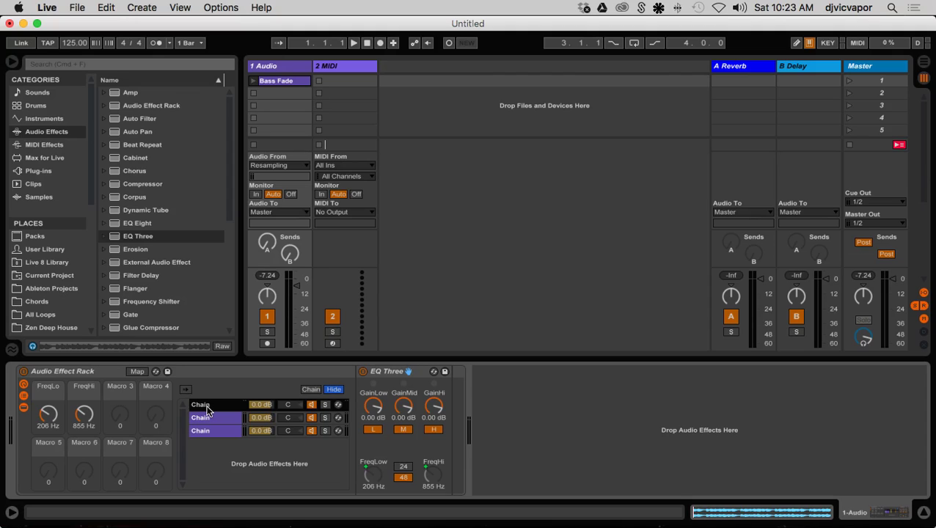
key("super+r")
type("L")
key("Return")
left_click(206, 419)
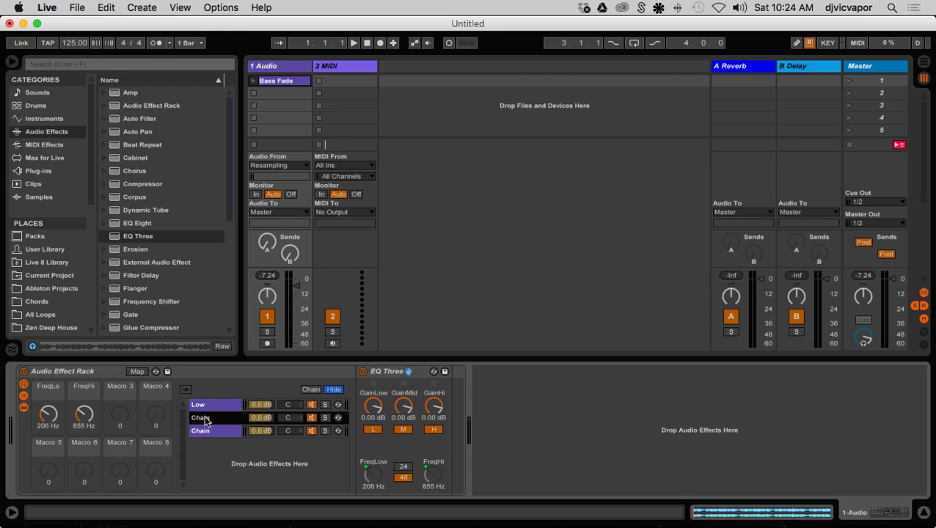
key("super+r")
type("Mid")
key("Return")
left_click(203, 432)
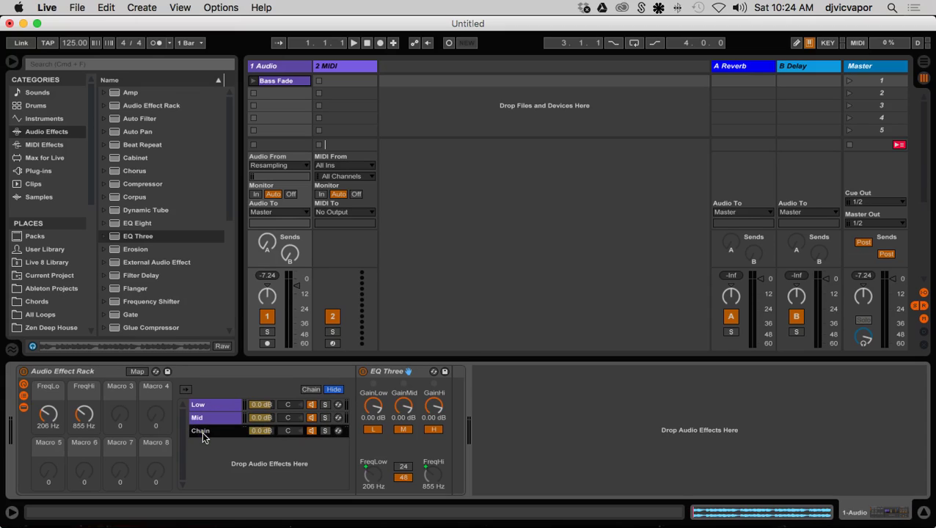
type("High")
key("Return")
- Leave only the matching EQ Three band active in each chain: L for Low, M for Mid and H for High
left_click(211, 405)
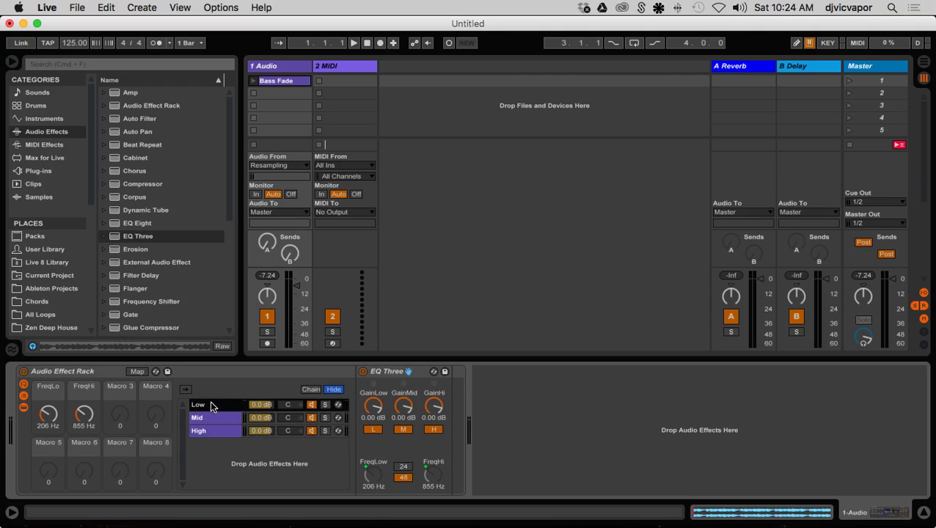
left_click(402, 429)
left_click(431, 431)
left_click(235, 417)
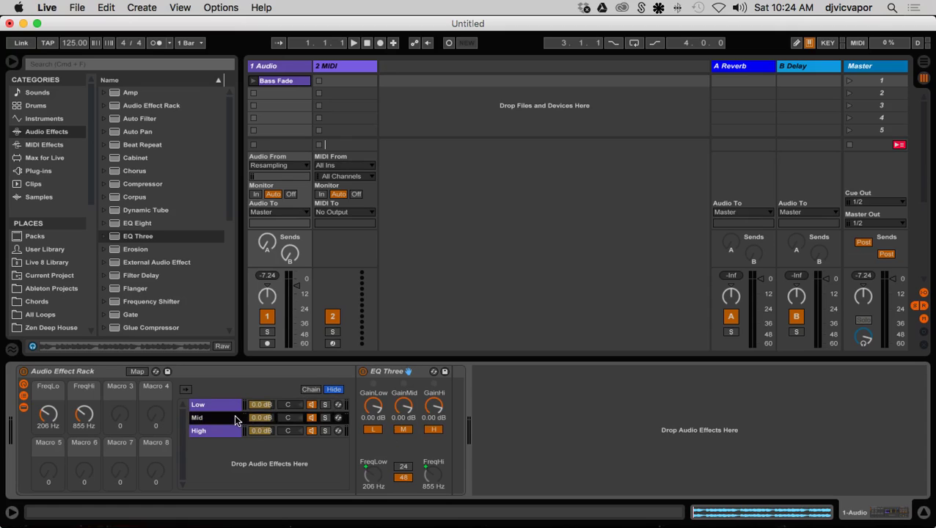
left_click(372, 430)
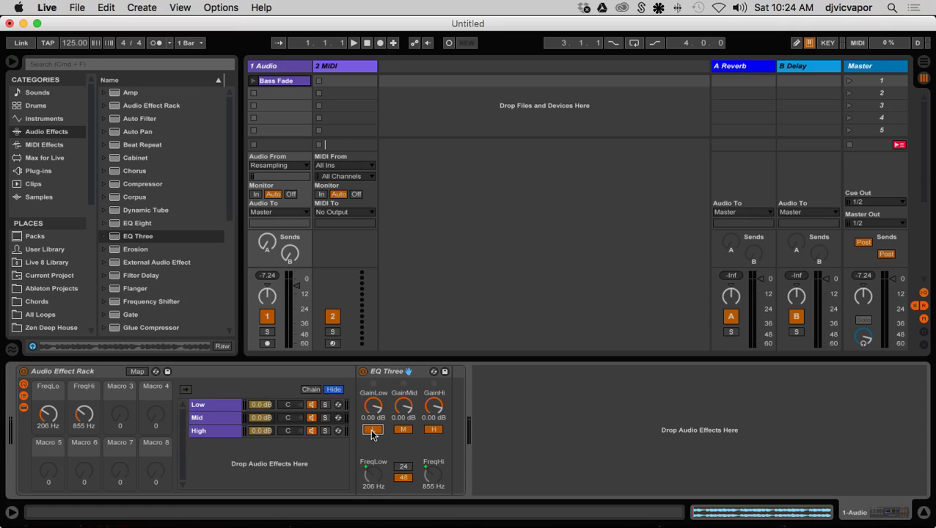
left_click(434, 429)
left_click(217, 431)
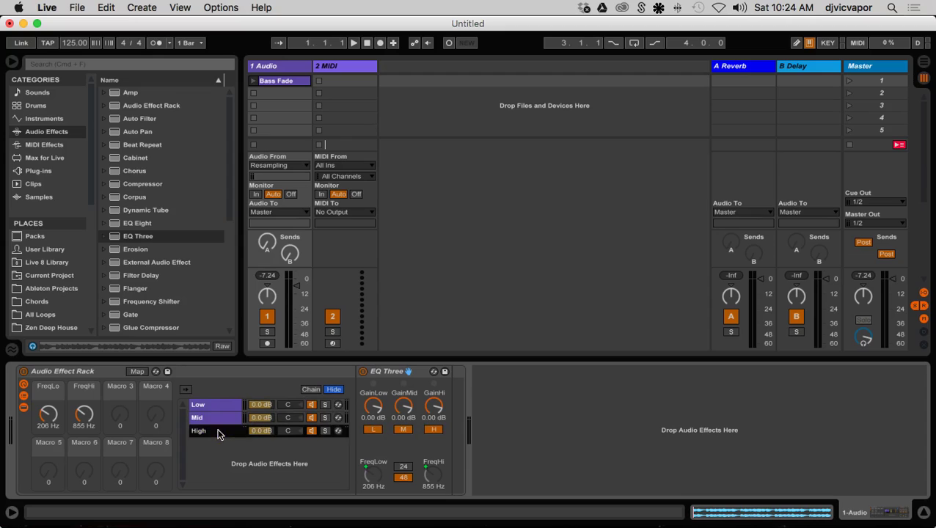
left_click(373, 429)
left_click(403, 429)
- Play the Bass Fade clip through the three-chain rack to hear it, then stop both transport and clip
key("space")
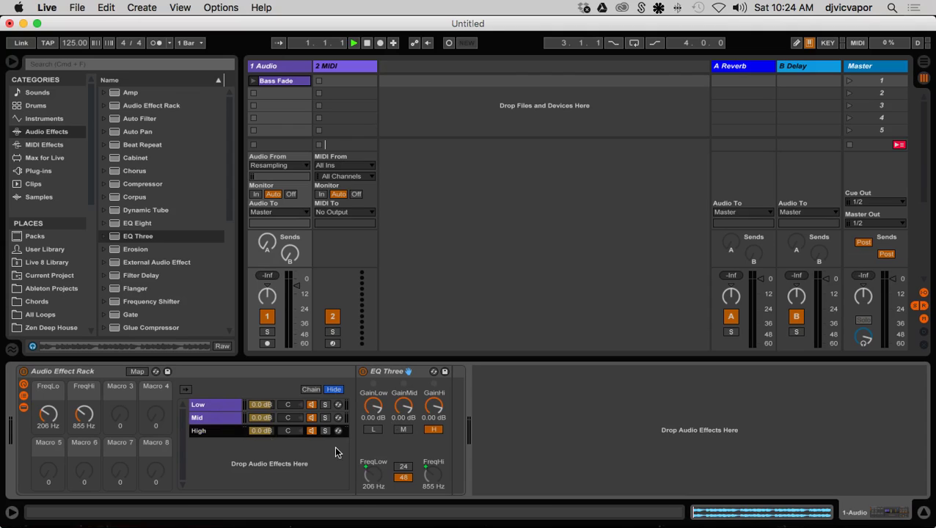
left_click(368, 43)
left_click(253, 81)
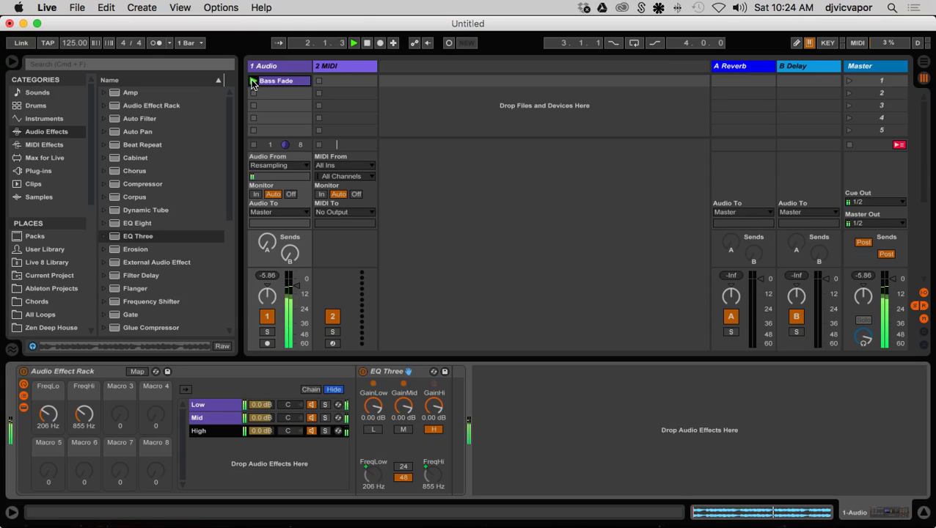
left_click(368, 43)
left_click(367, 43)
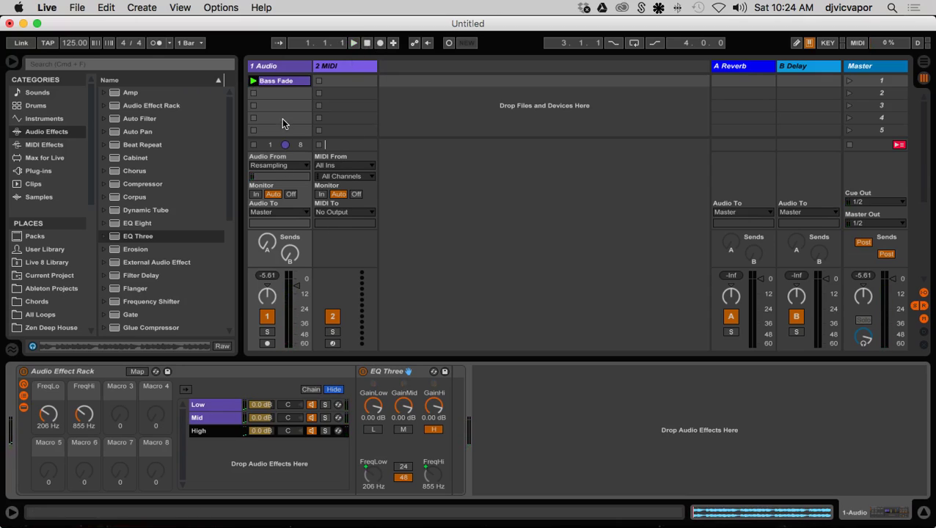
left_click(253, 105)
- Go through the Low, Mid and High chains to check which EQ Three band is active in each
left_click(226, 404)
left_click(223, 417)
left_click(224, 428)
left_click(223, 418)
left_click(224, 408)
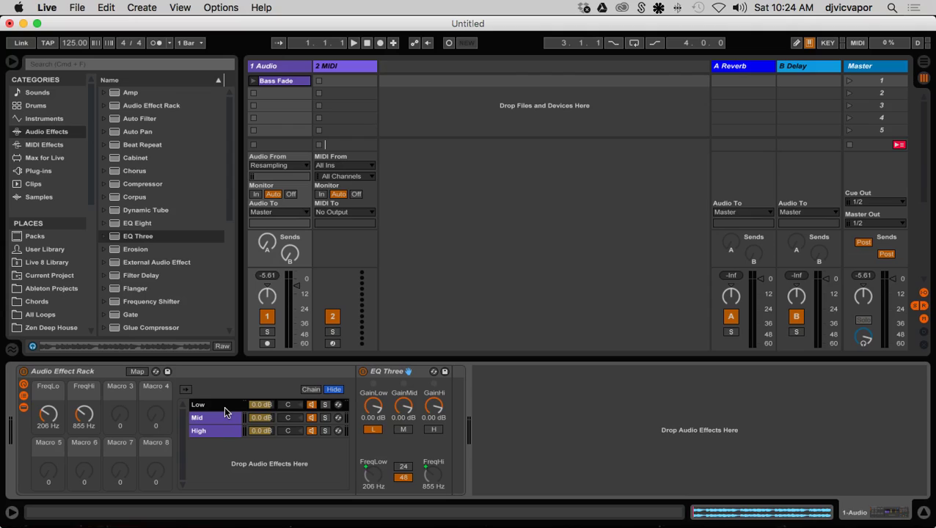
- Add a Dynamic Tube after EQ Three in the Mid chain and set its Drive to 3.81 dB
left_click(224, 420)
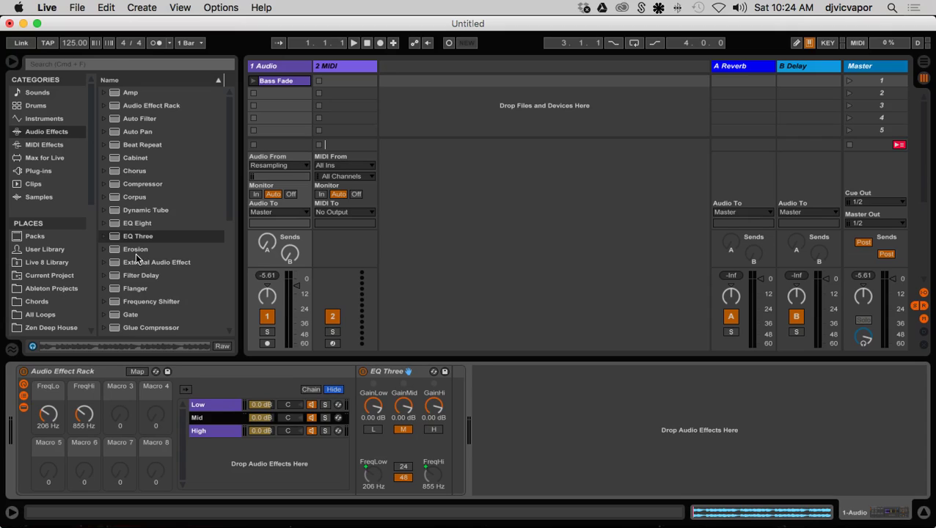
scroll(135, 257, "down", 5)
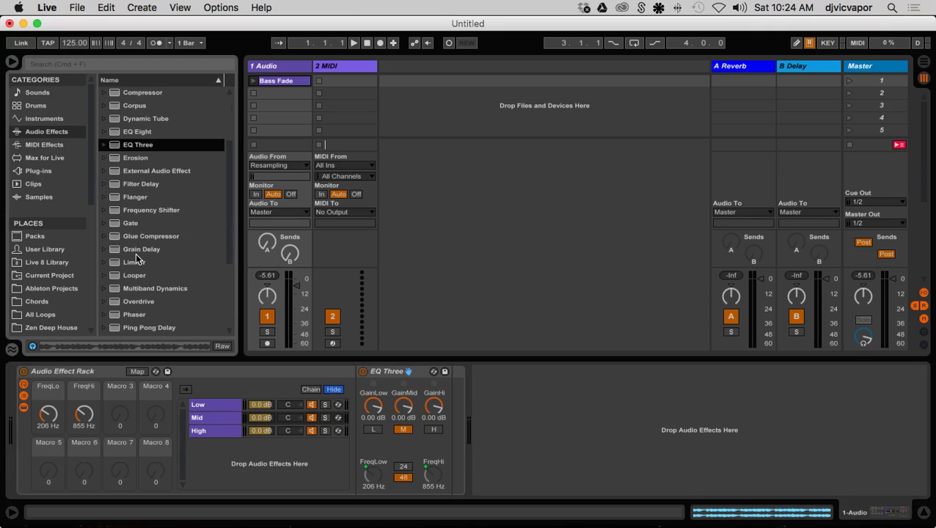
scroll(136, 258, "up", 5)
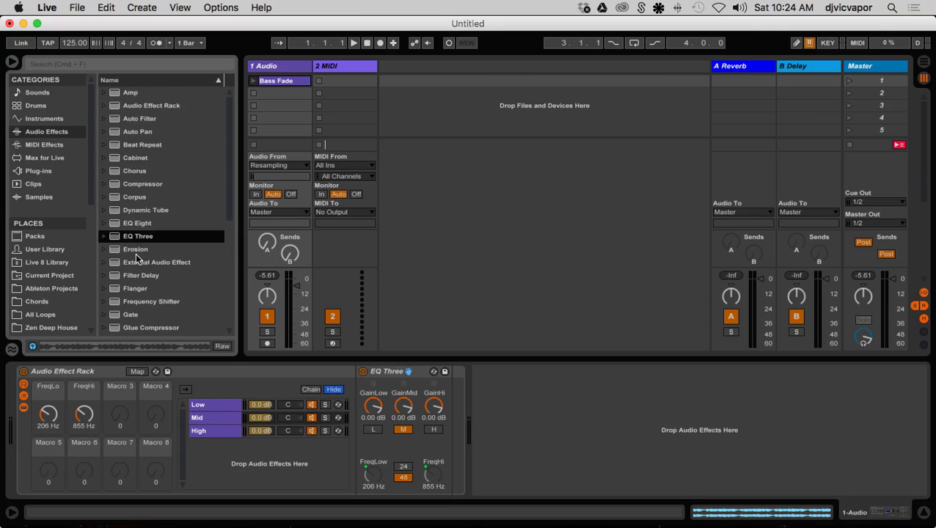
scroll(135, 258, "down", 3)
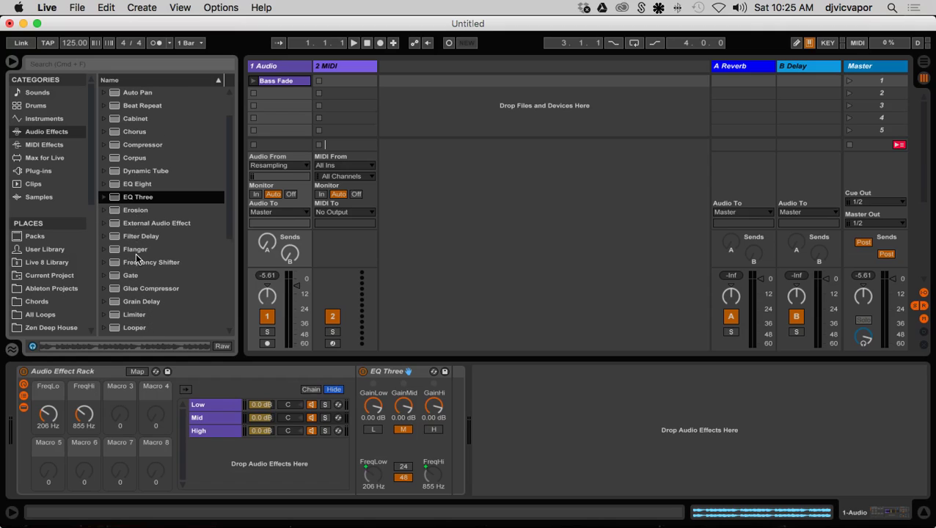
left_click_drag(117, 172, 445, 393)
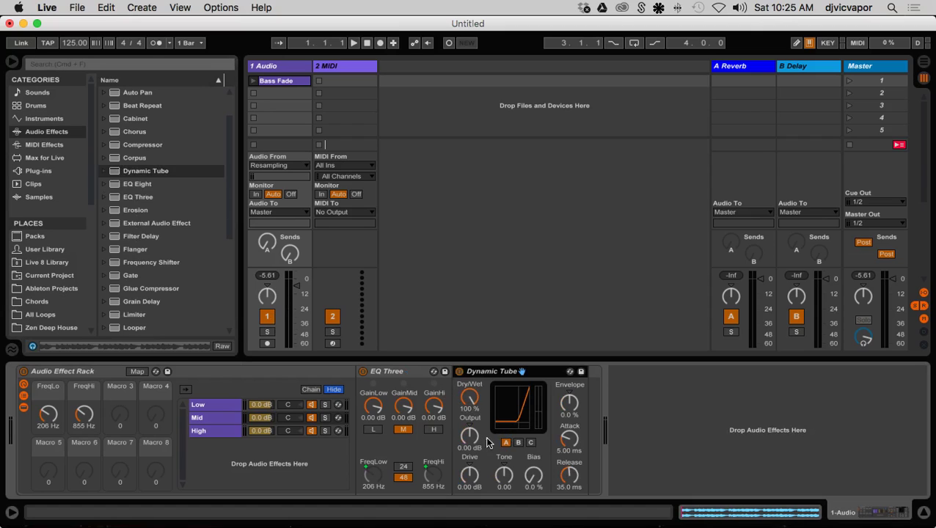
left_click_drag(478, 466, 478, 444)
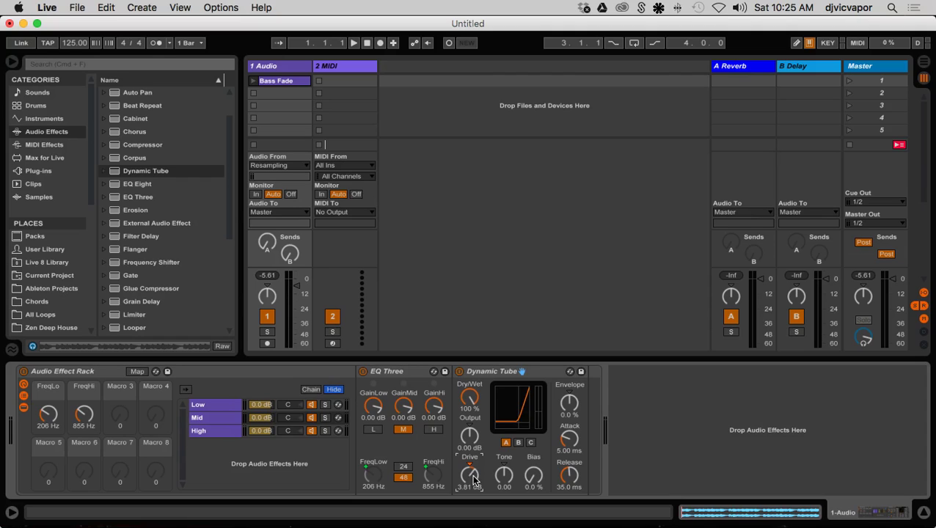
- Solo the Mid chain and launch the Bass Fade clip to hear the effect, then stop playback
left_click(327, 418)
key("space")
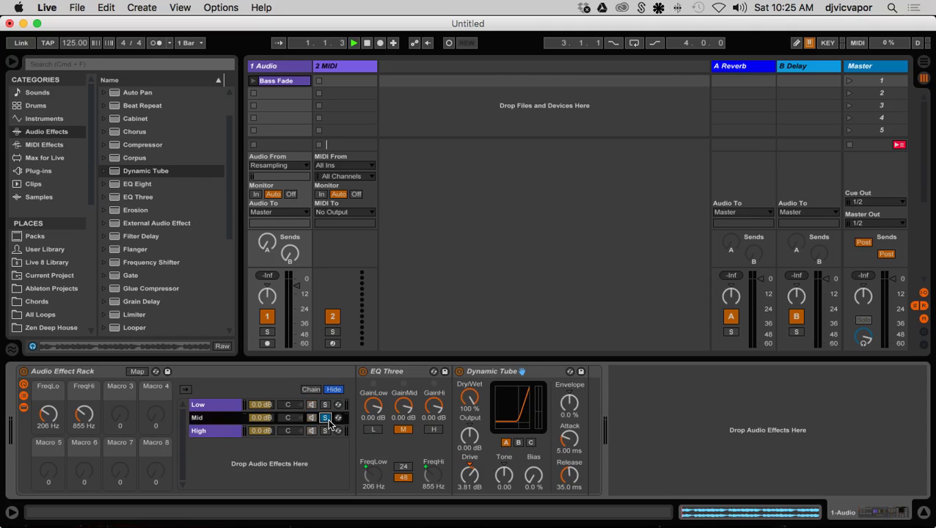
left_click(253, 80)
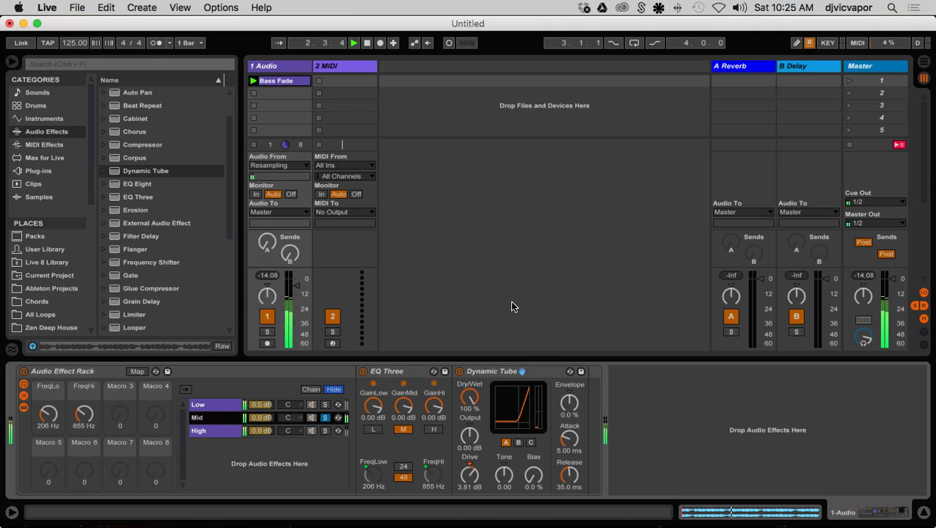
key("space")
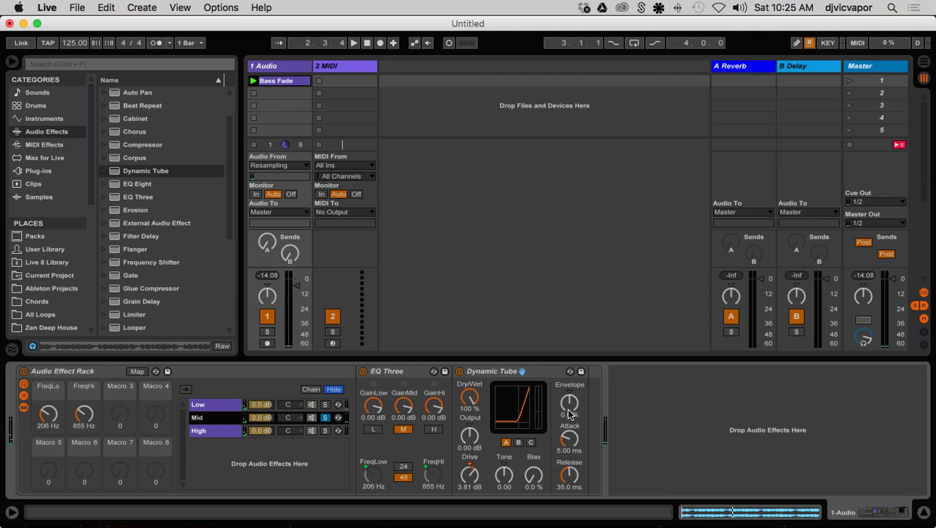
- Set the Dynamic Tube's Envelope to 150% and Drive to 4.22 dB, and briefly audition the result
left_click(570, 414)
left_click_drag(570, 415, 570, 352)
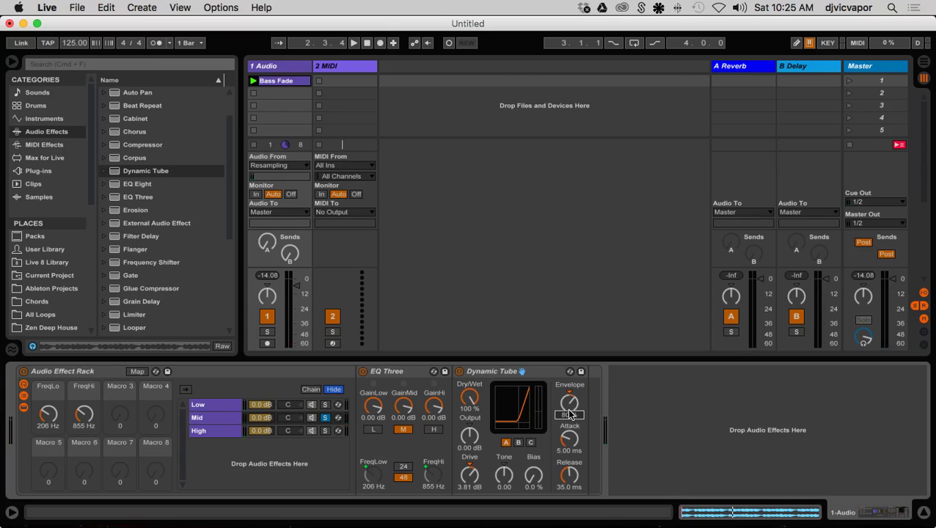
left_click_drag(570, 414, 570, 380)
left_click_drag(468, 487, 470, 487)
key("space")
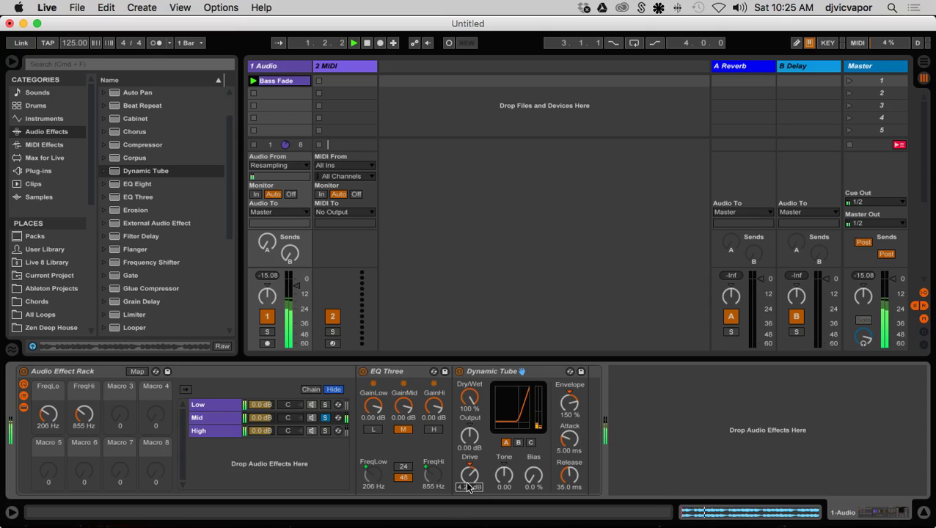
key("space")
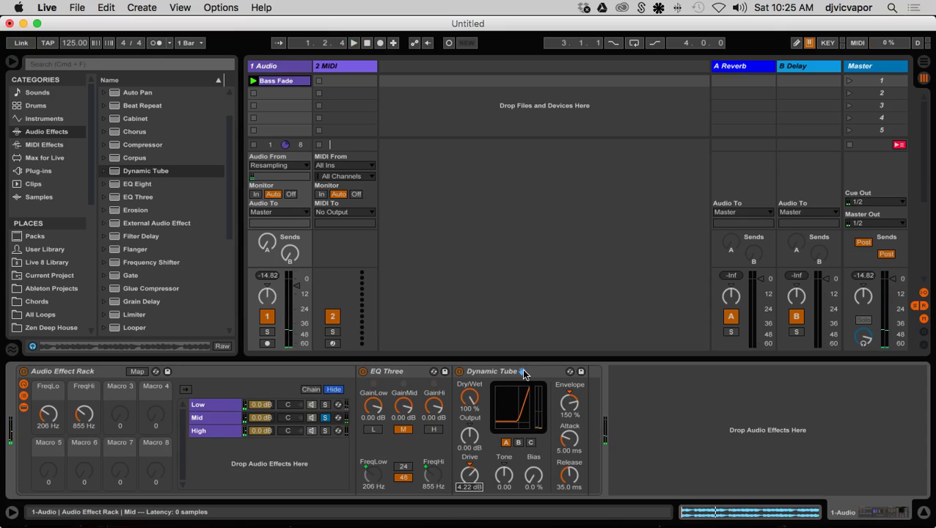
- Duplicate the Dynamic Tube in the Mid chain, set the copy's Envelope to 67% and briefly audition it
right_click(516, 374)
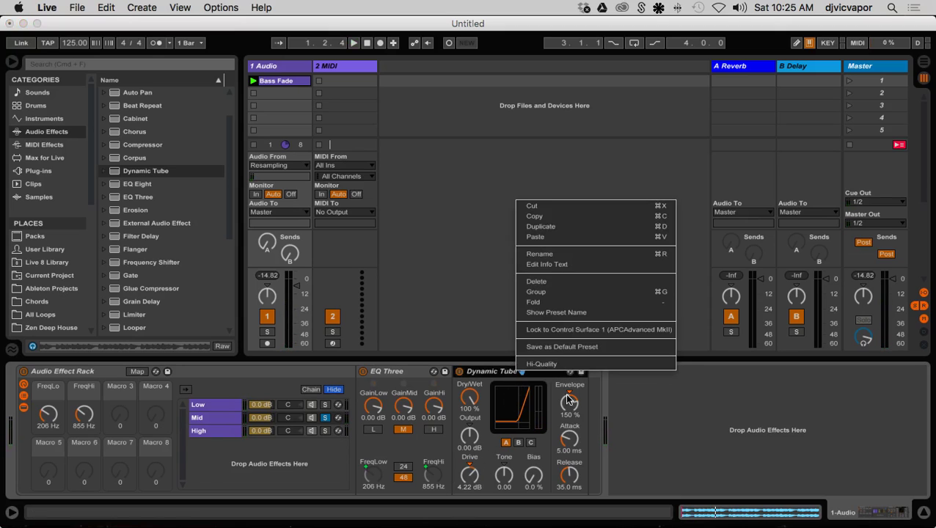
left_click(630, 418)
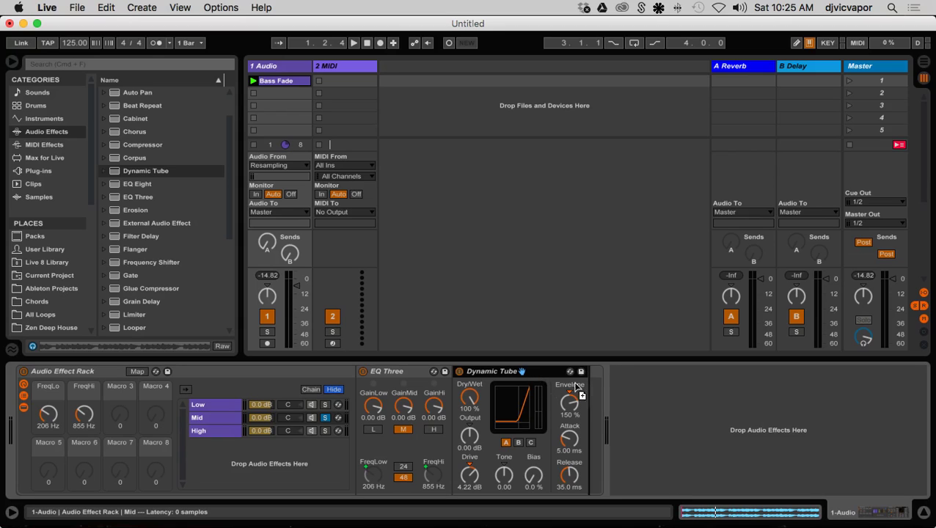
key("super+d")
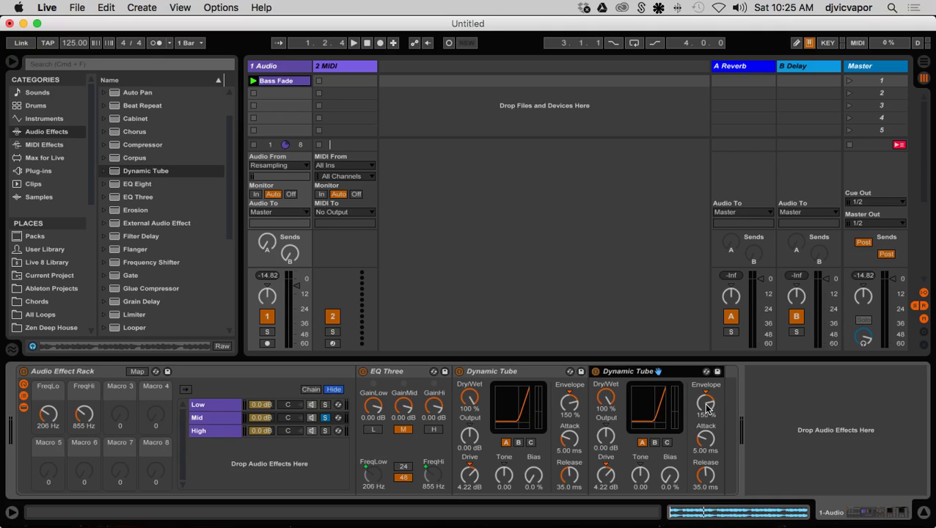
mouse_move(705, 404)
left_mouse_down()
mouse_move(706, 432)
mouse_move(705, 418)
left_mouse_up()
key("space")
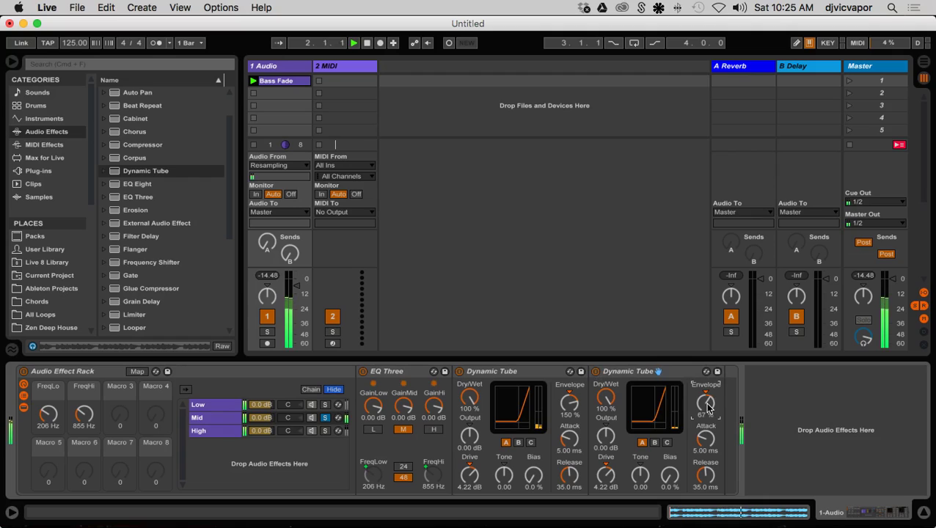
key("space")
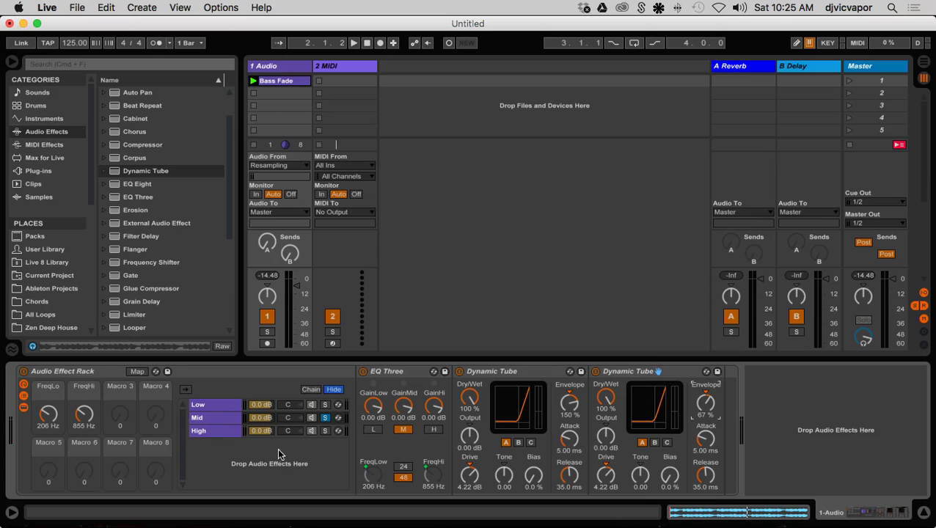
- Solo the High chain, start playback and add Redux after the chain's EQ Three
left_click(324, 431)
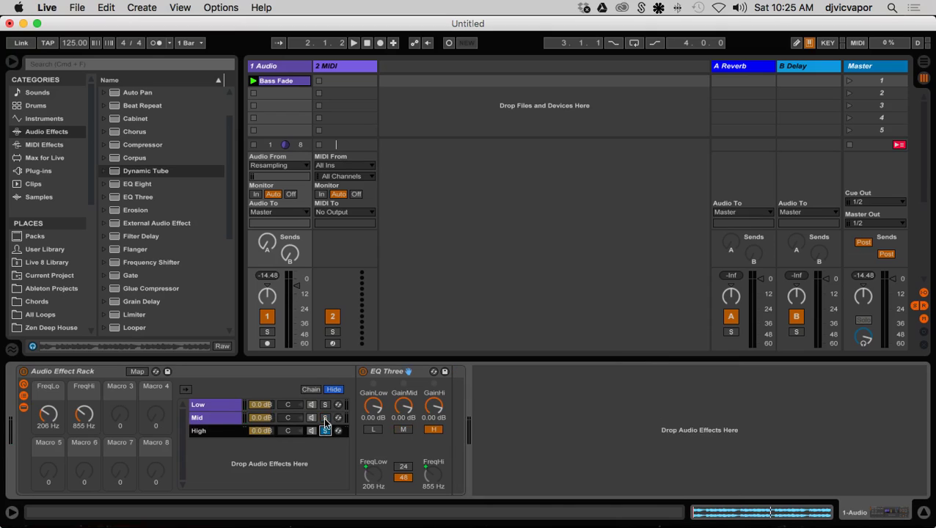
key("space")
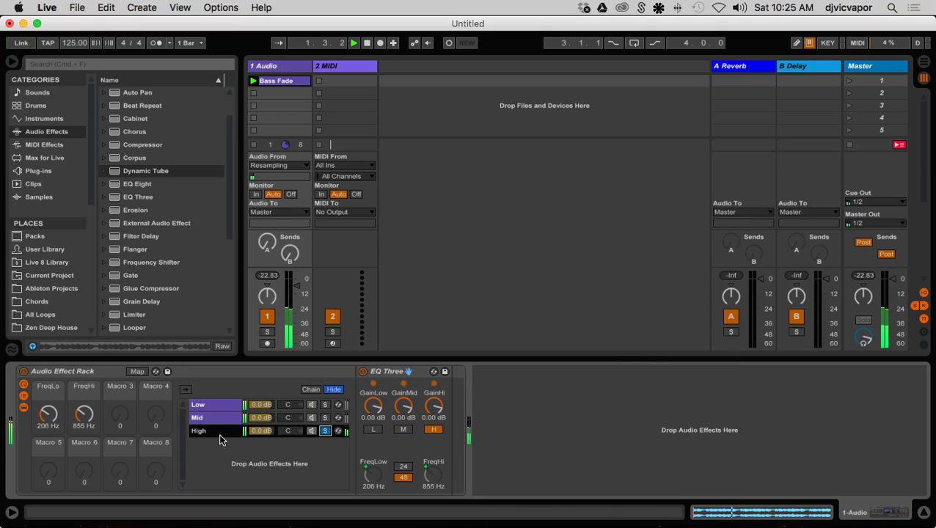
scroll(169, 267, "down", 3)
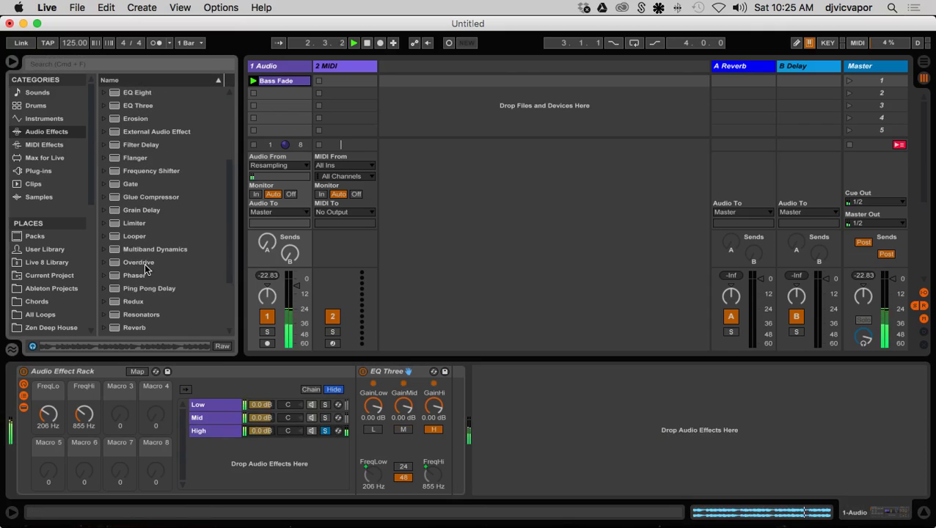
left_click_drag(114, 304, 442, 423)
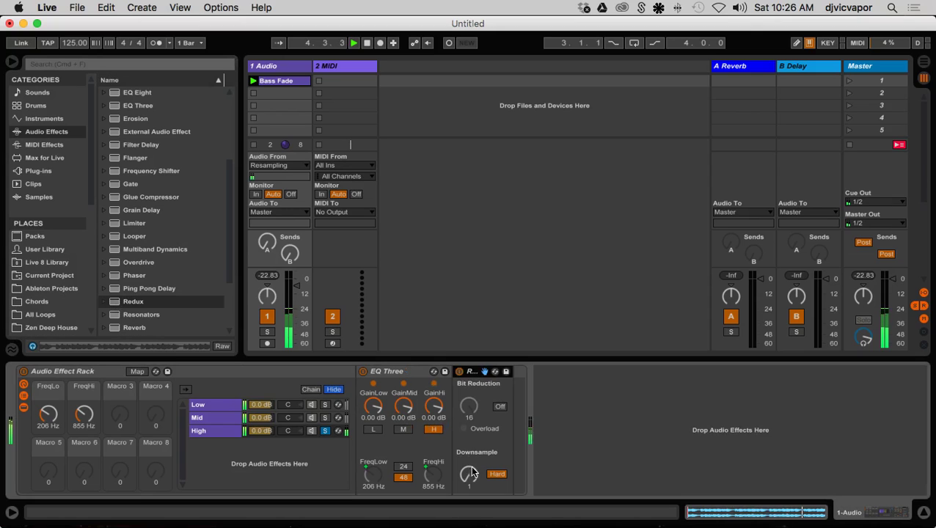
- Switch Redux's downsampling to Soft, set Downsample to 6.58 while listening, and stop playback
left_click_drag(469, 473, 469, 459)
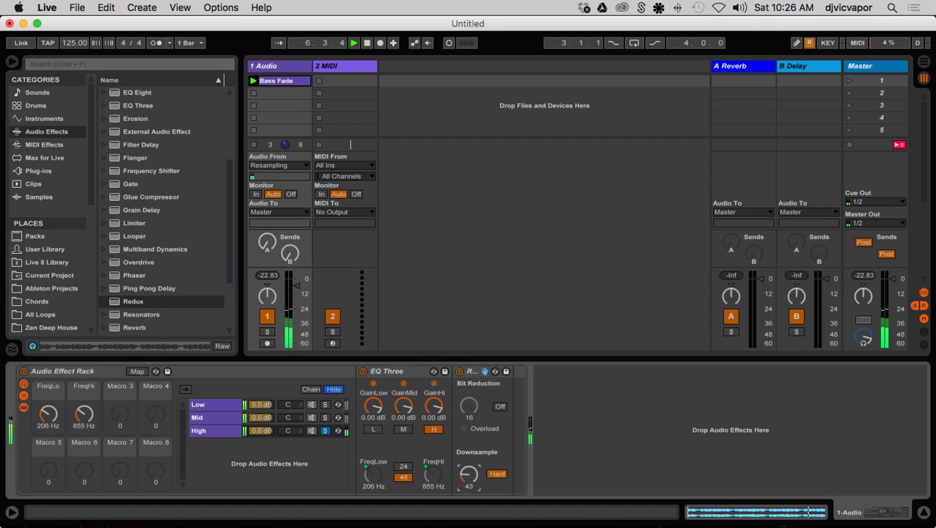
left_click(497, 474)
left_click_drag(469, 473, 469, 463)
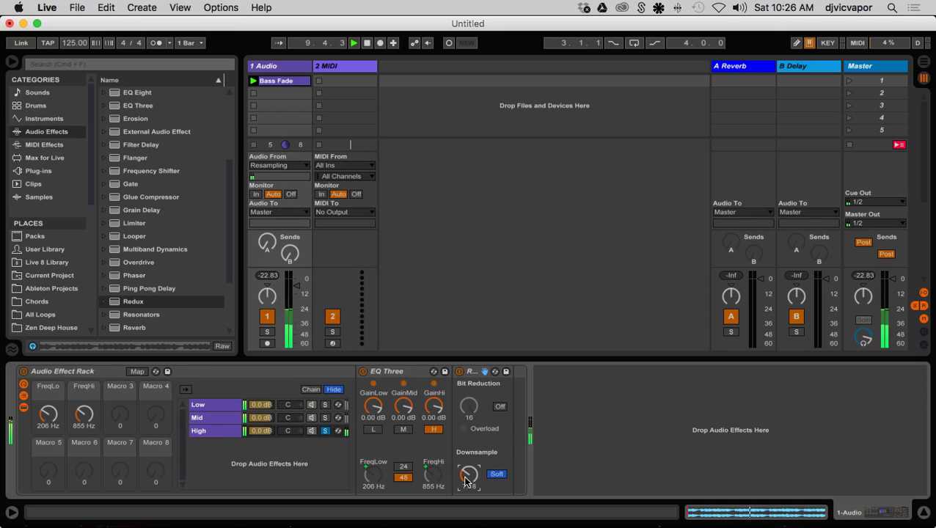
left_click_drag(465, 481, 465, 486)
key("space")
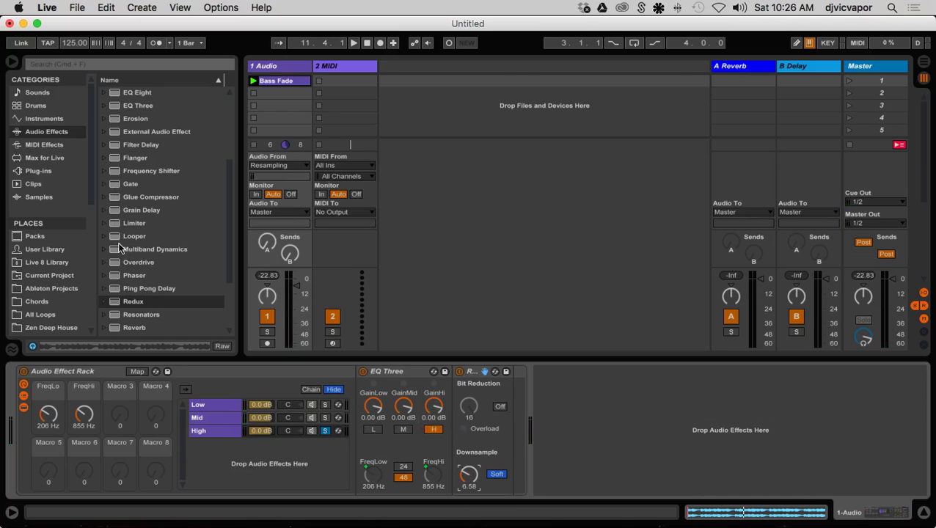
- Add a Compressor after Redux in the High chain and, with playback running, set Attack to 3.46 ms and Release to 30.7 ms
scroll(115, 208, "up", 2)
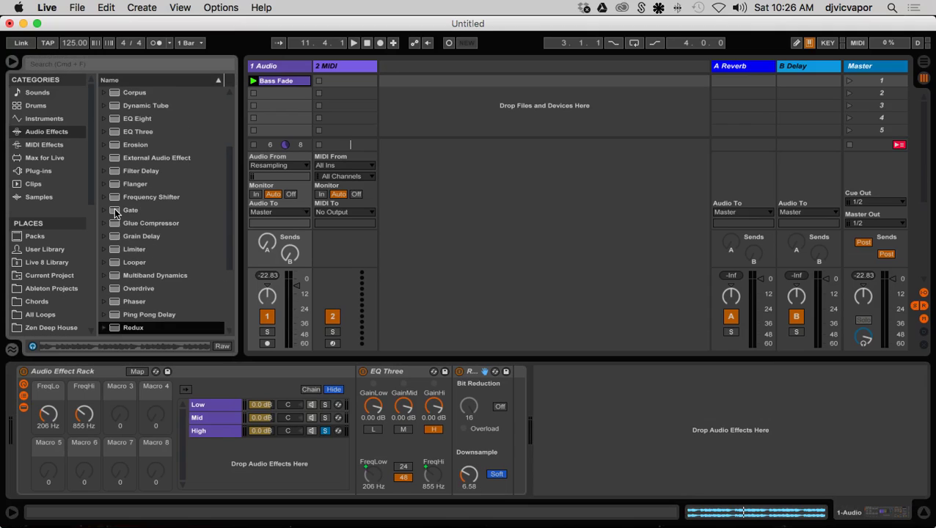
scroll(114, 207, "up", 6)
left_click(113, 156)
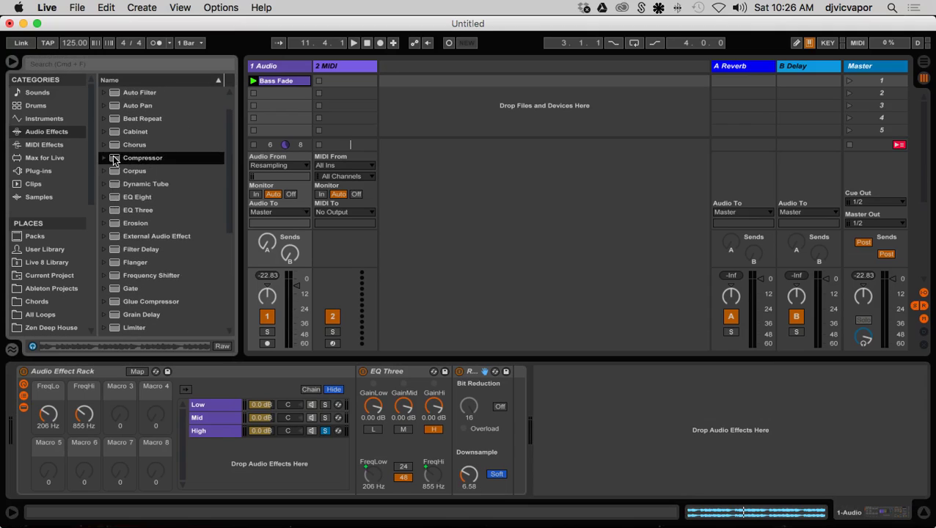
left_click_drag(113, 155, 528, 372)
key("space")
left_click_drag(531, 431, 531, 424)
left_click_drag(529, 464, 529, 476)
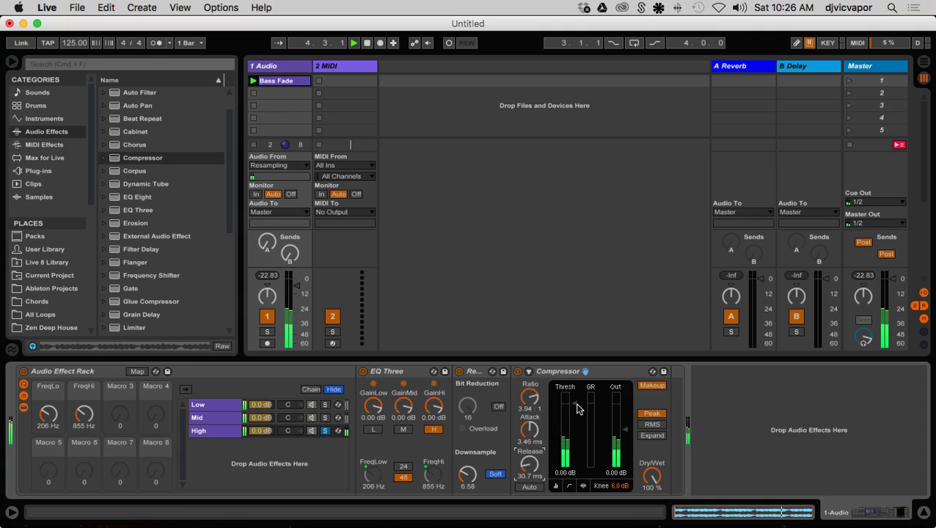
- Put the Compressor in Expand mode with a -36.5 dB threshold and 3.63 dB output, then stop playback
left_click(650, 436)
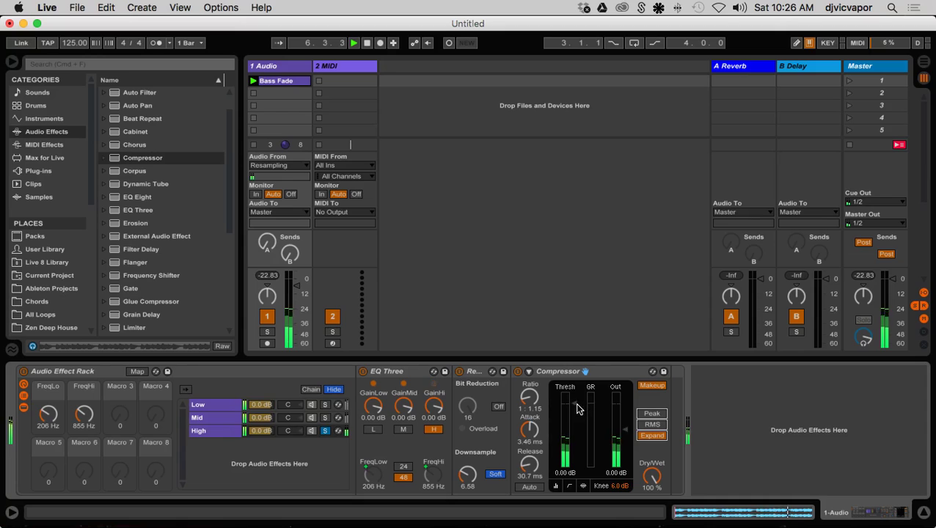
left_click_drag(579, 407, 580, 435)
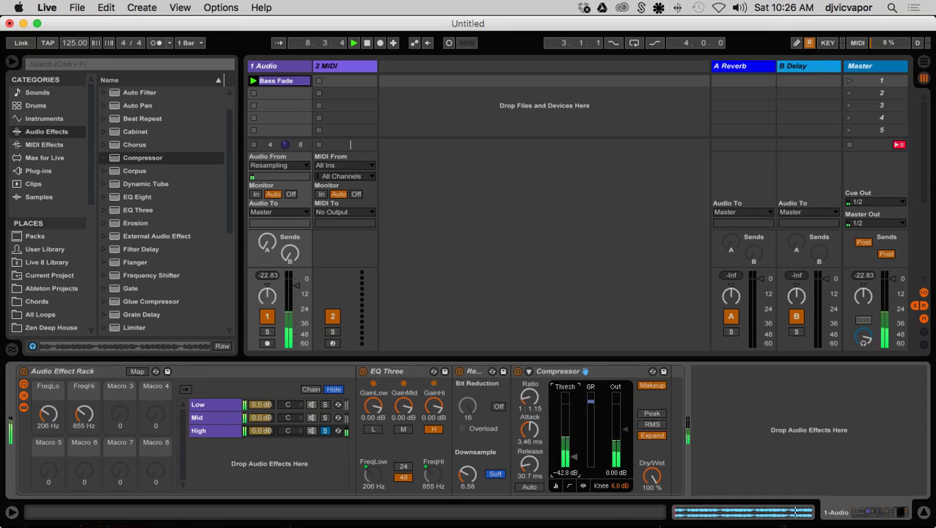
left_click_drag(565, 456, 565, 453)
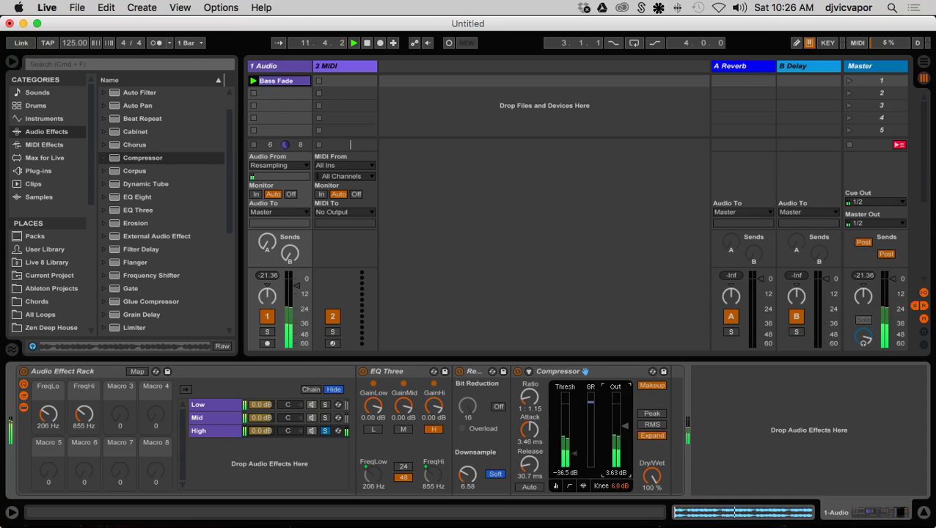
key("space")
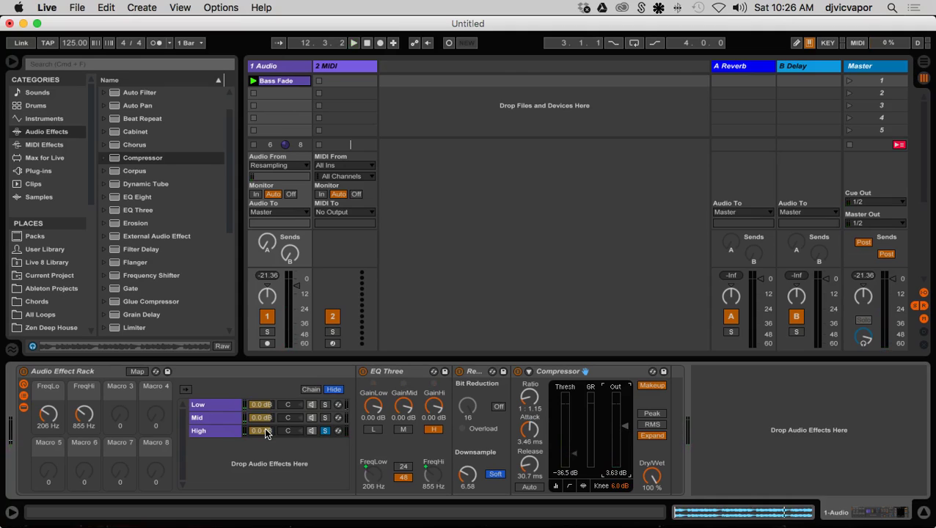
- Add a Limiter after EQ Three in the Low chain
left_click(220, 406)
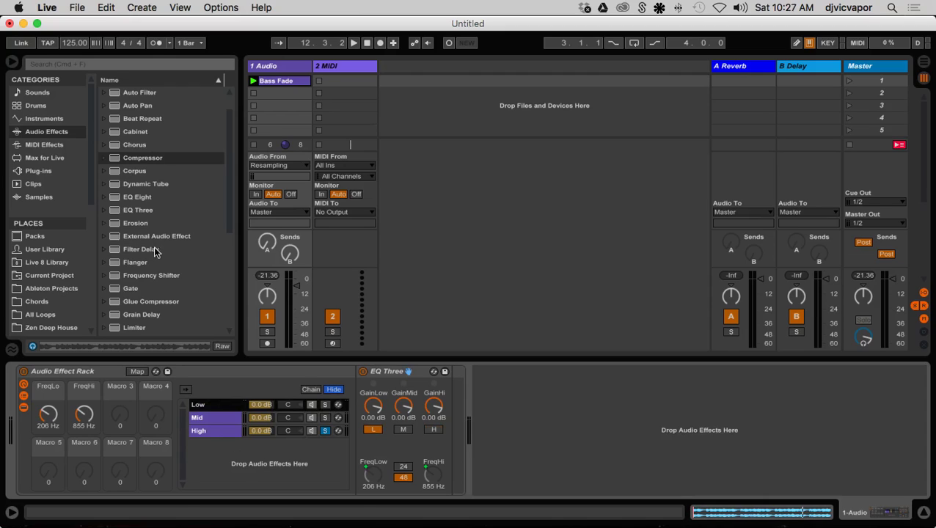
left_click(115, 328)
left_click_drag(115, 327, 436, 383)
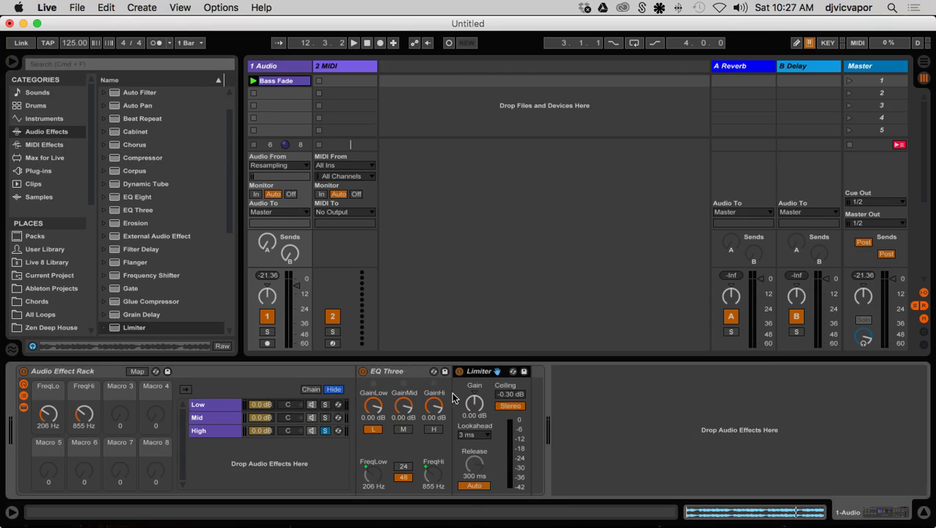
- Set the Limiter's Ceiling to -3 dB and its Gain to about 5.7 dB, then start playback
left_click(502, 396)
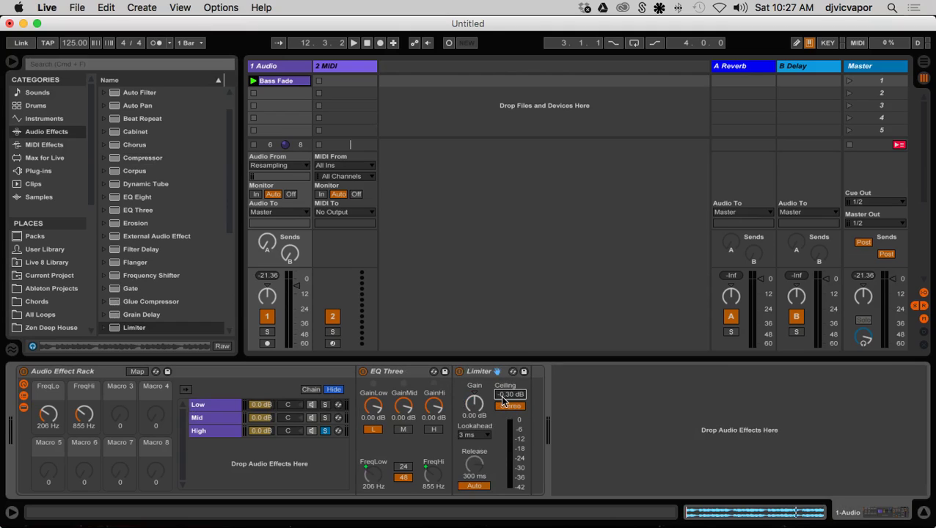
type("-3")
key("Return")
left_click_drag(475, 412, 474, 407)
key("space")
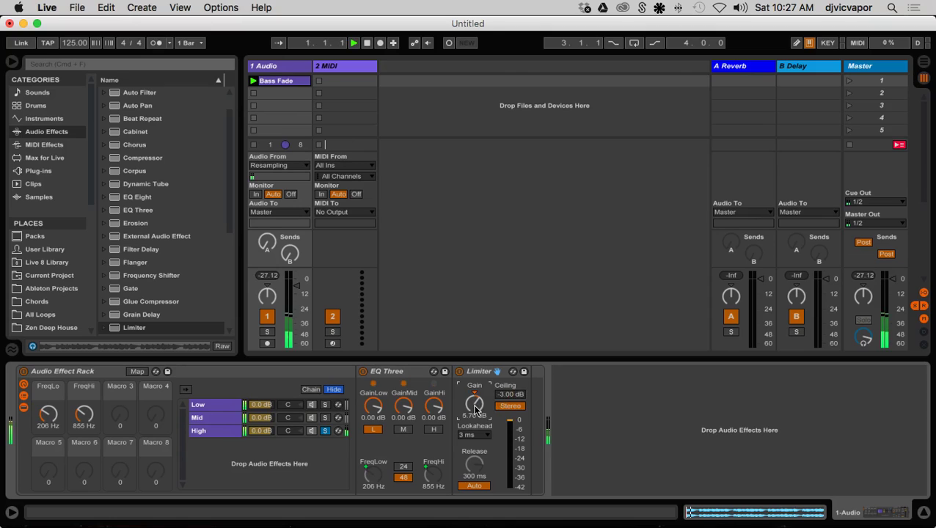
- Solo the Low chain while setting its Limiter Gain to 3.2 dB and the FreqLo macro to 143 Hz, then unsolo it
left_click(325, 405)
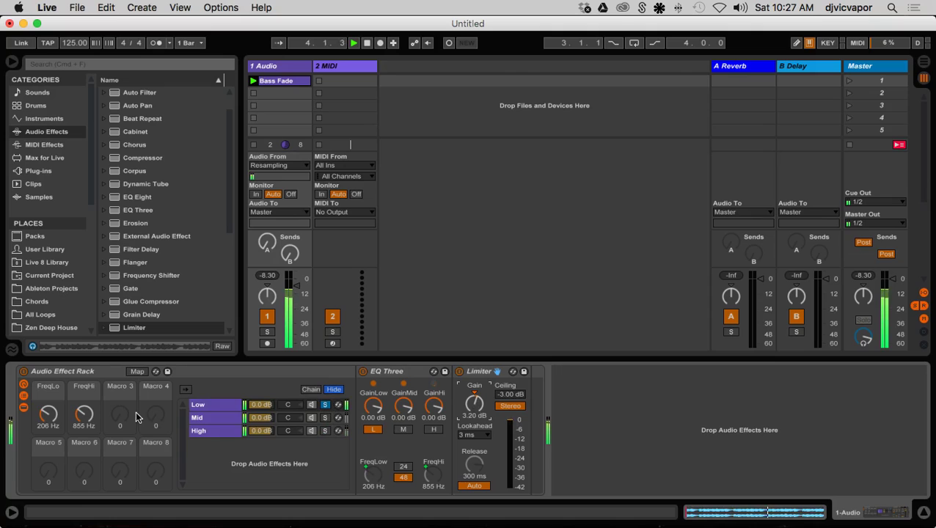
left_click_drag(49, 413, 49, 427)
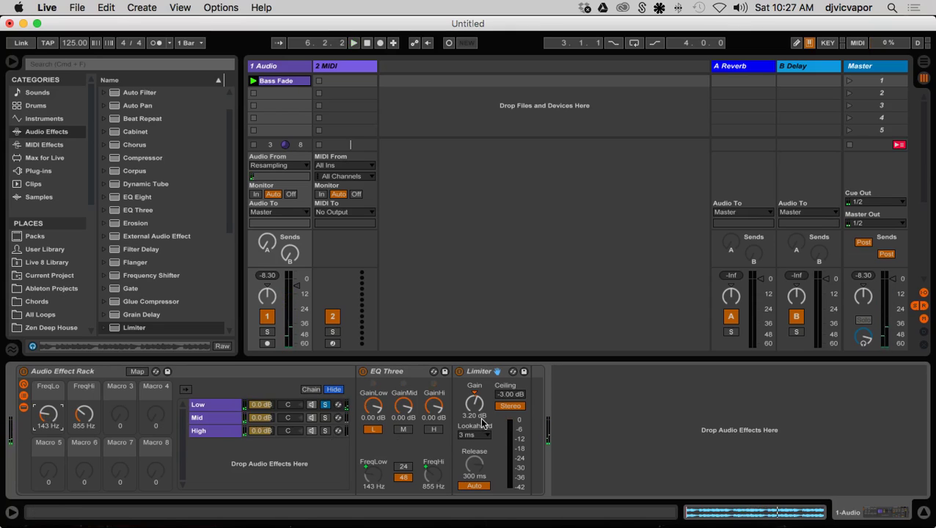
left_click(325, 405)
- Play all three chains together briefly, stop playback, and hide the browser
key("space")
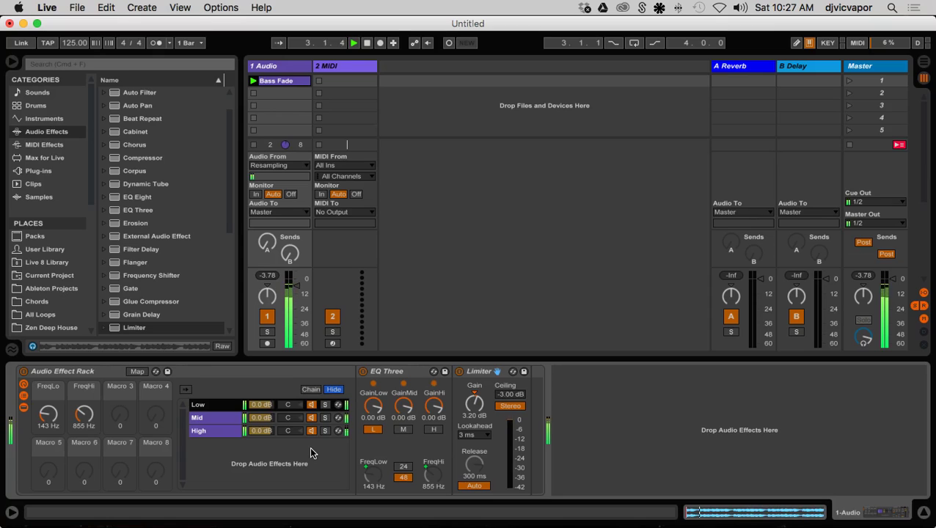
key("space")
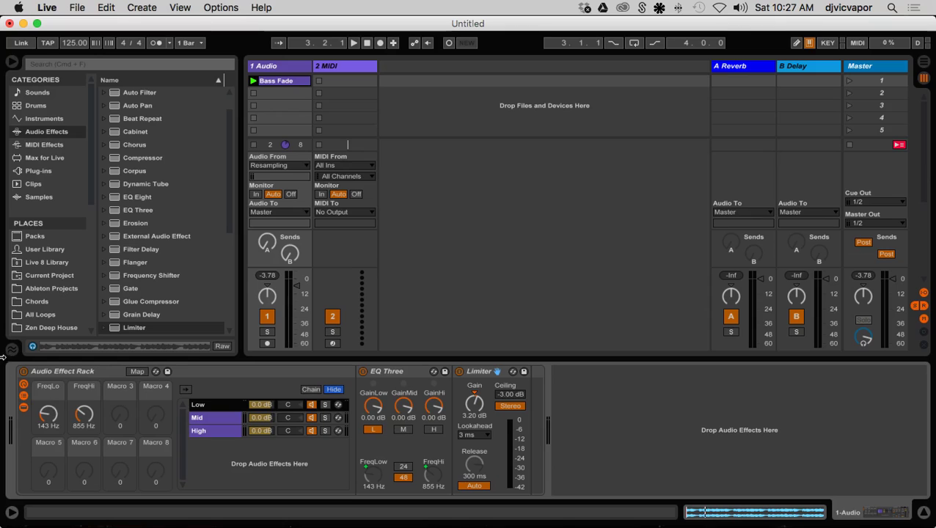
left_click(11, 61)
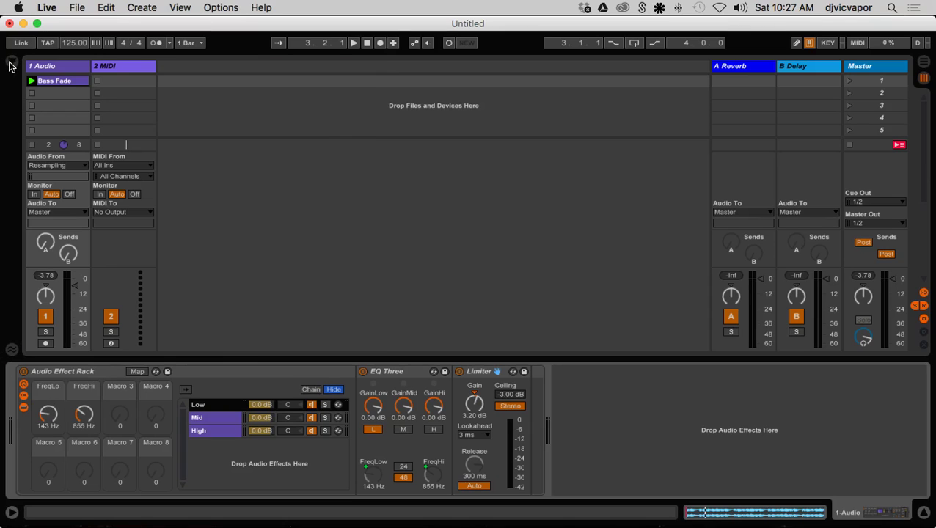
- Bypass the whole Audio Effect Rack to audition the unprocessed bass loop, then stop playback and re-enable the rack
left_click(22, 371)
key("space")
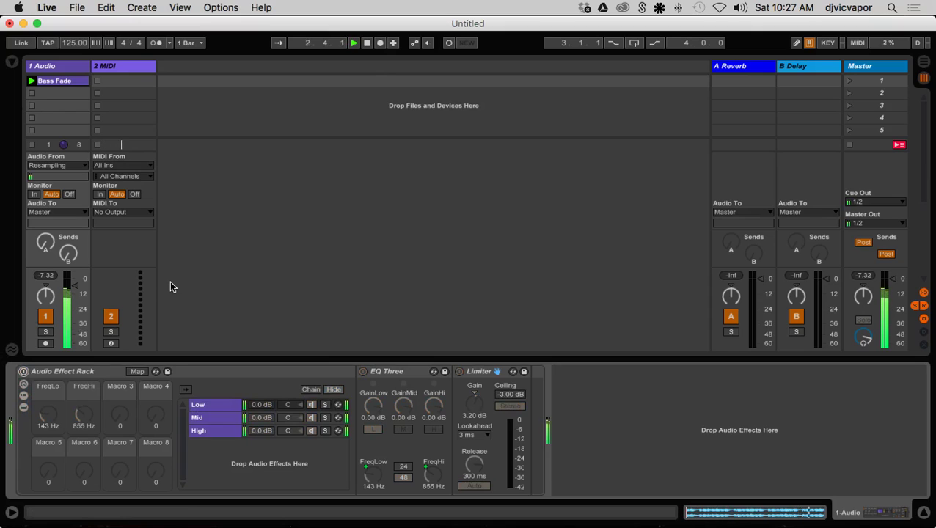
key("space")
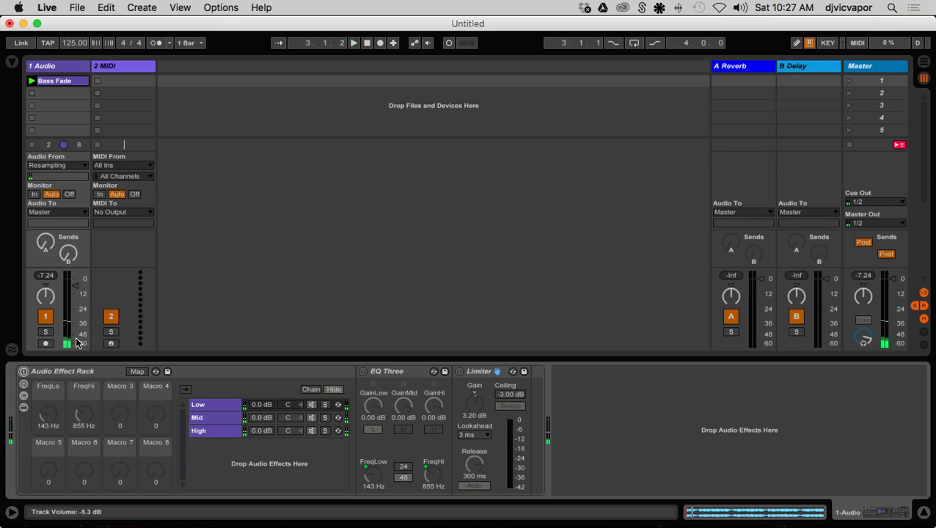
left_click(24, 374)
- With the loop playing, balance the chain volumes to -6.0 dB for High, -1.5 dB for Mid and -0.6 dB for Low
key("space")
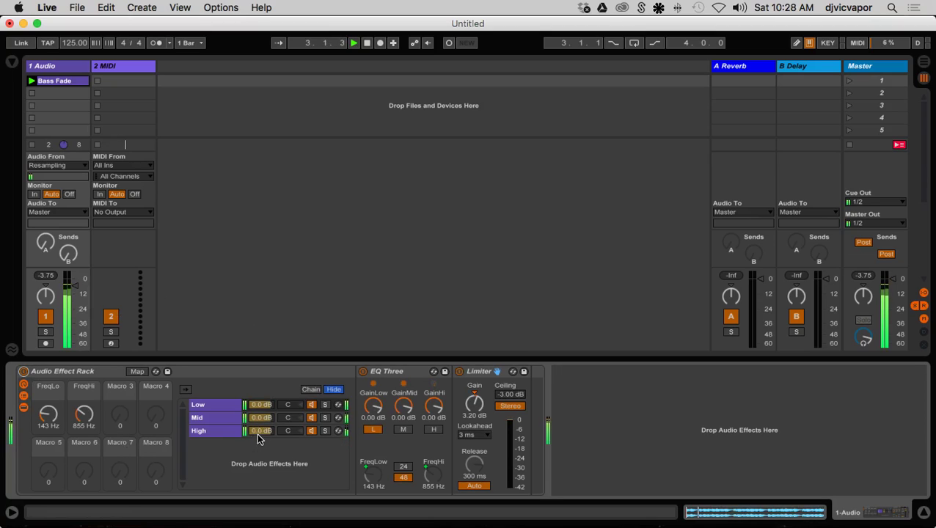
left_click_drag(257, 431, 256, 447)
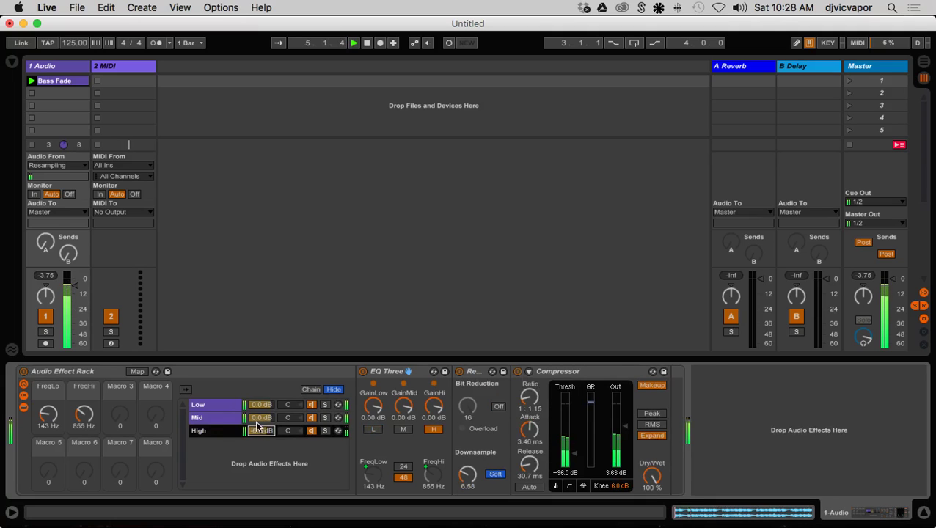
left_click_drag(257, 422, 263, 447)
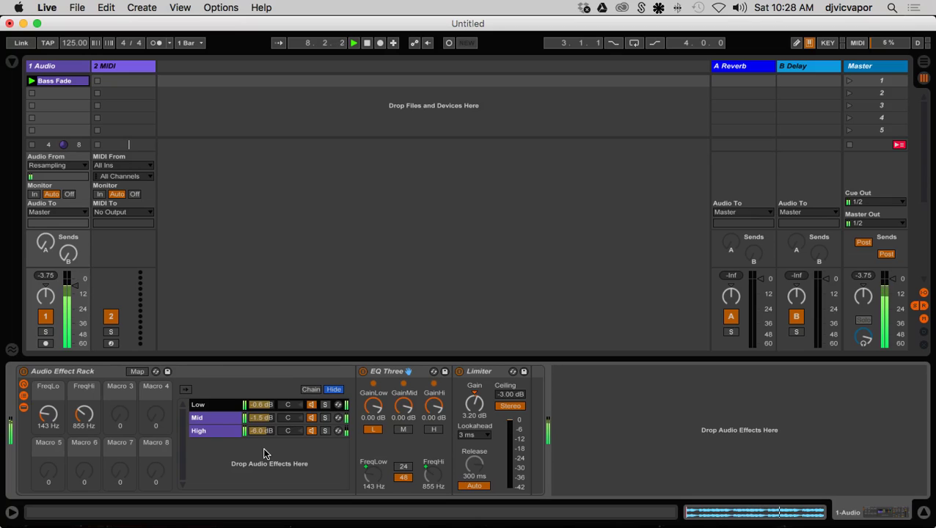
- Set the crossover macros to 825 Hz for FreqHi and 172 Hz for FreqLo, then stop playback
left_click_drag(93, 414, 48, 413)
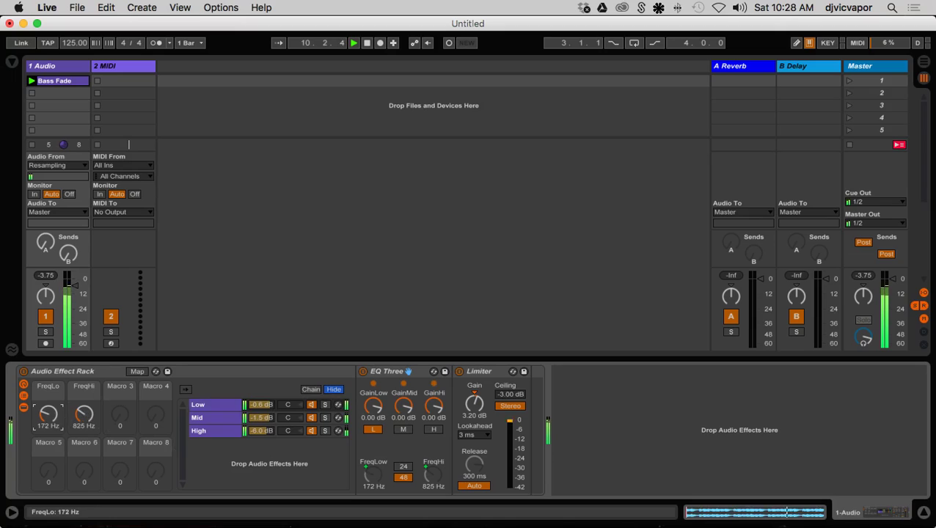
left_click(214, 318)
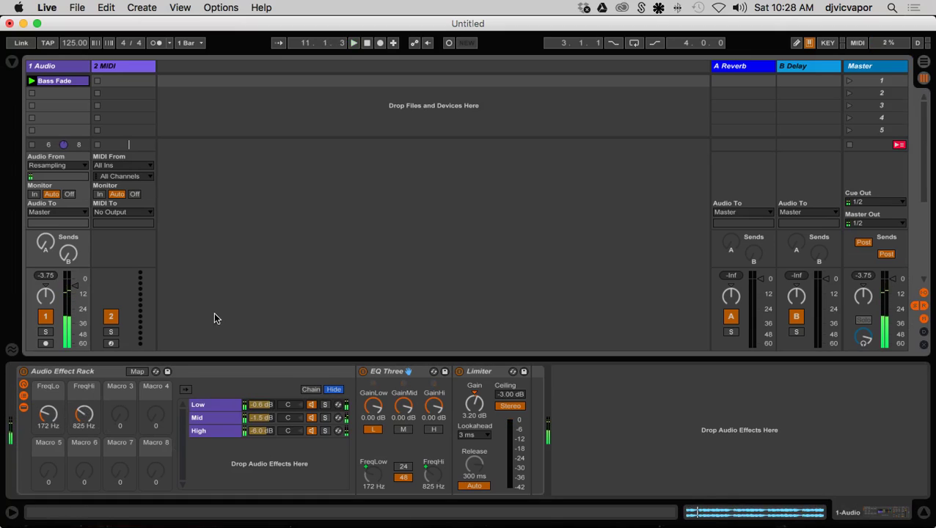